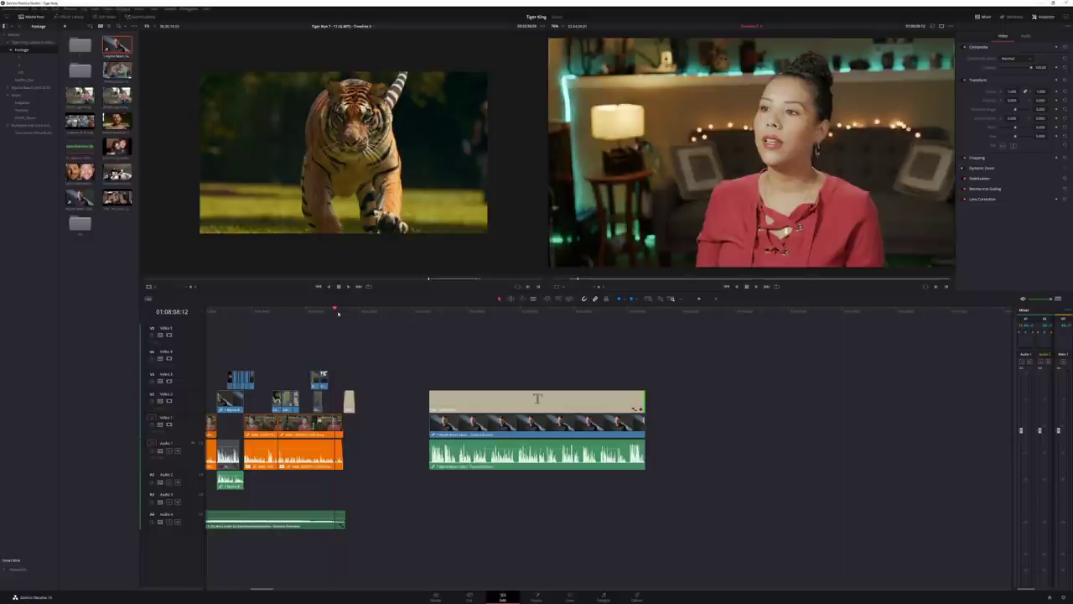
# - Play back the clip with the interviewee's name-and-website lower third, pausing and resuming once
pyautogui.click(428, 312)
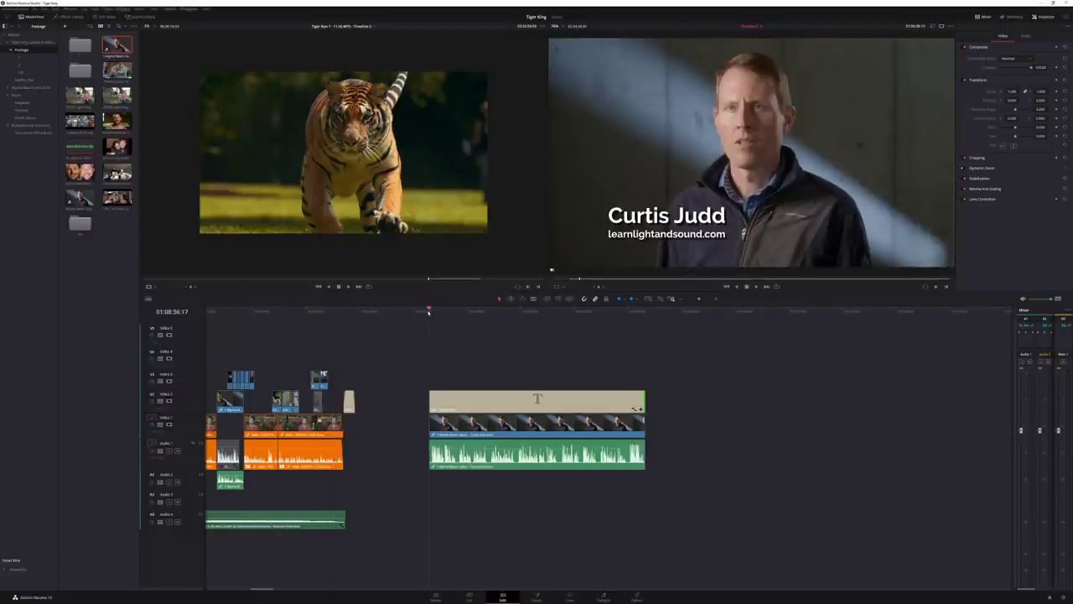
pyautogui.press('space')
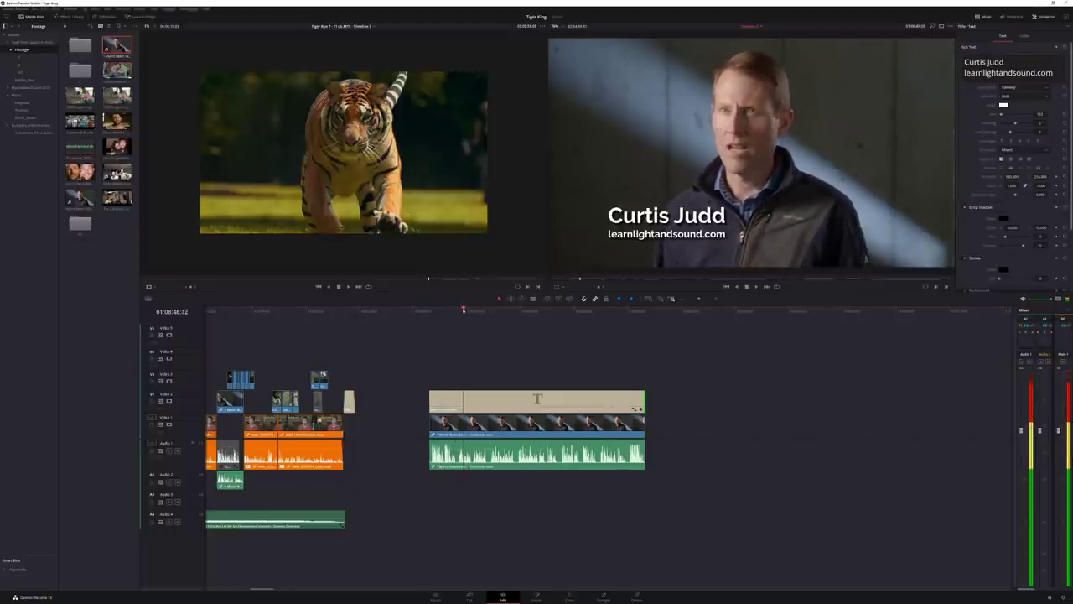
pyautogui.press('space')
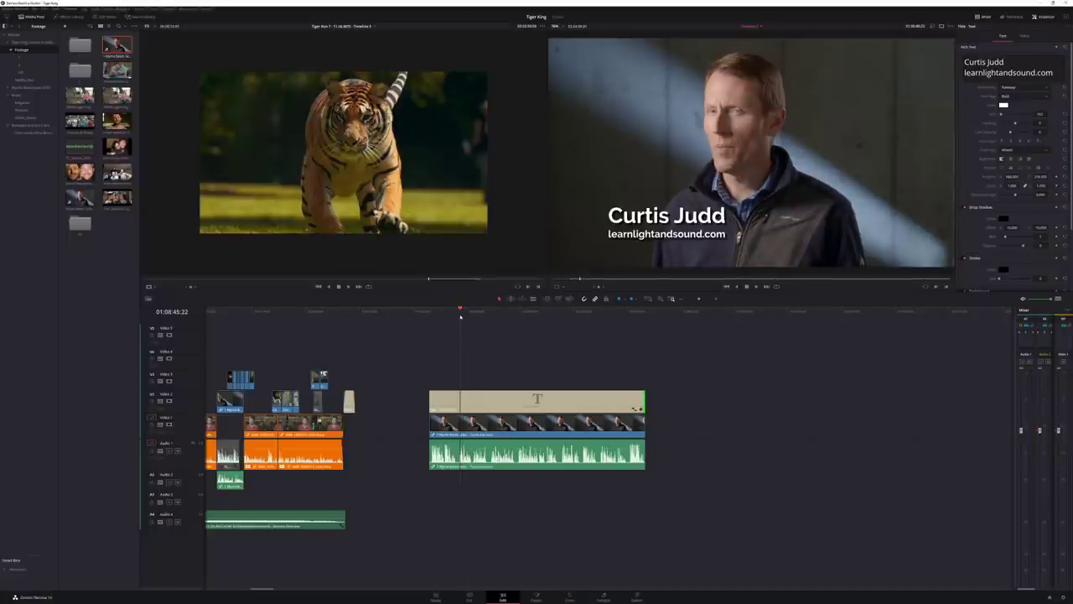
pyautogui.press('space')
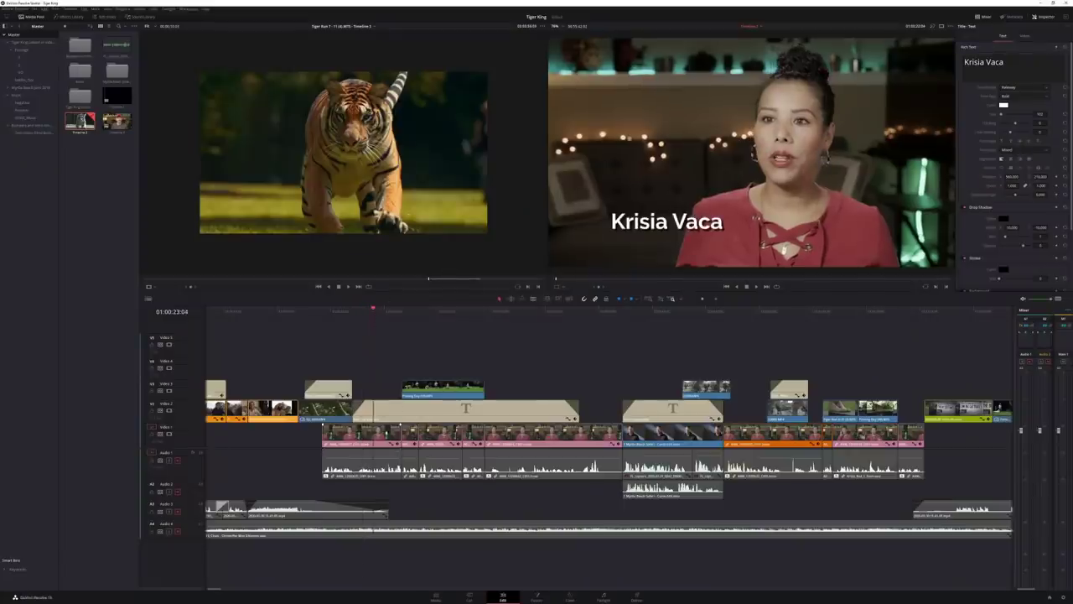
pyautogui.click(368, 311)
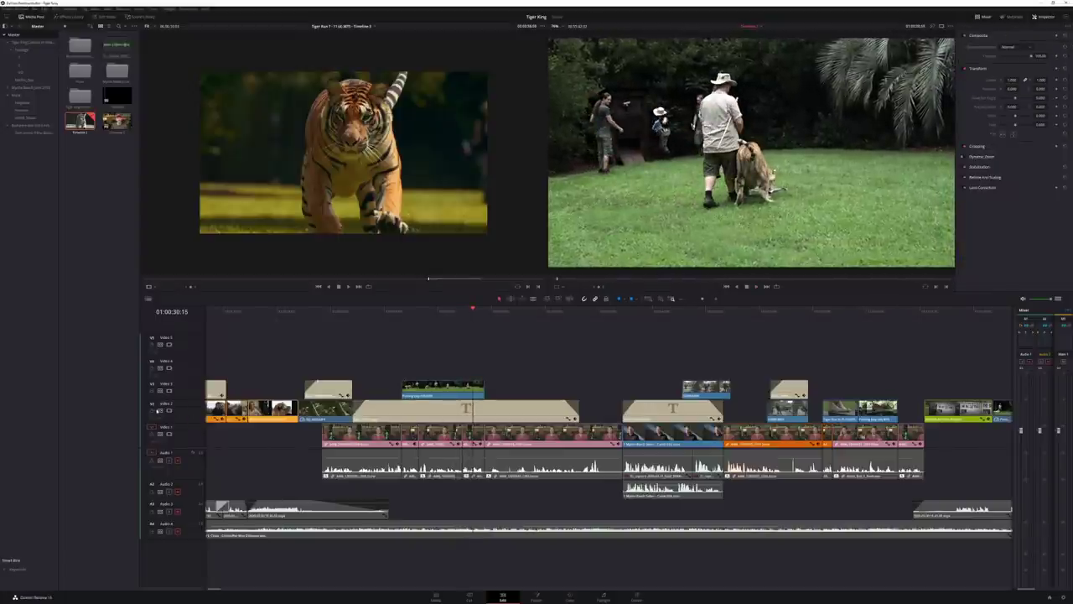
# - Turn off Video 2 and Video 3, then play the bare interview from the MYRTLE BEACH SAFARI title
pyautogui.click(169, 411)
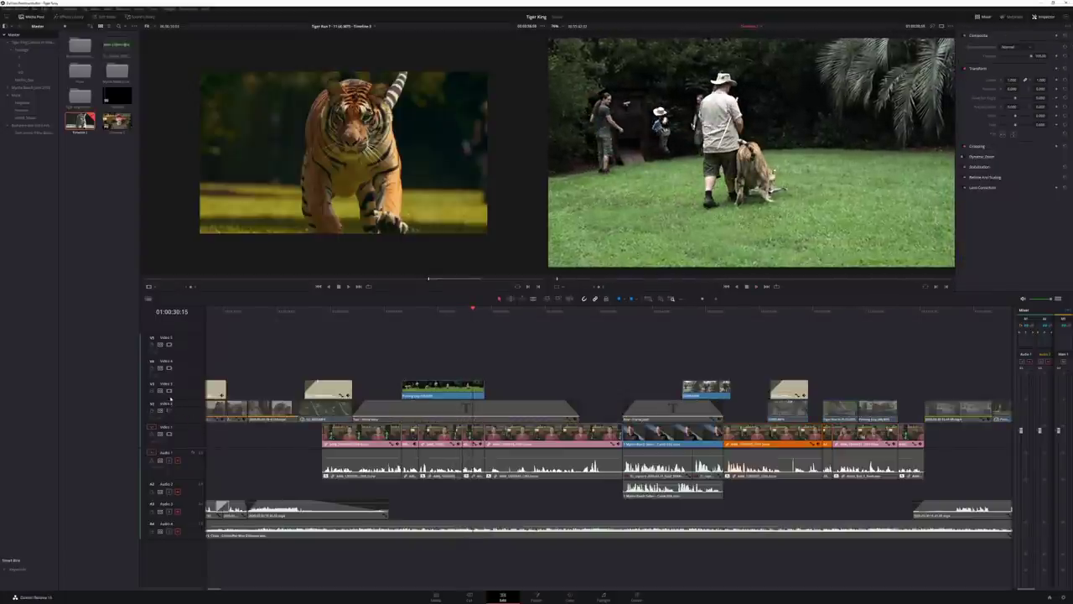
pyautogui.click(169, 391)
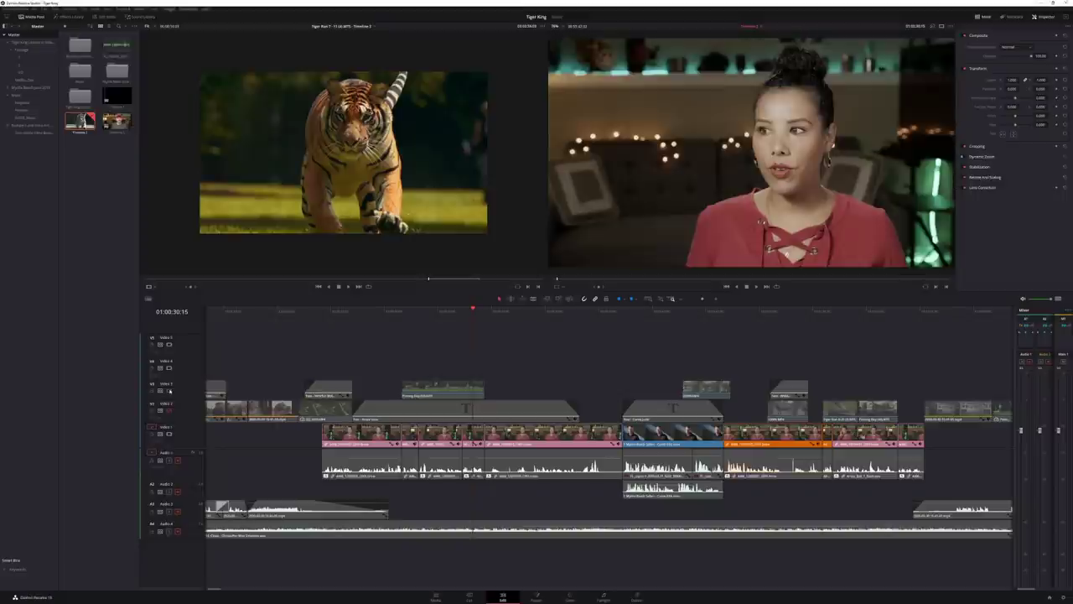
pyautogui.click(322, 313)
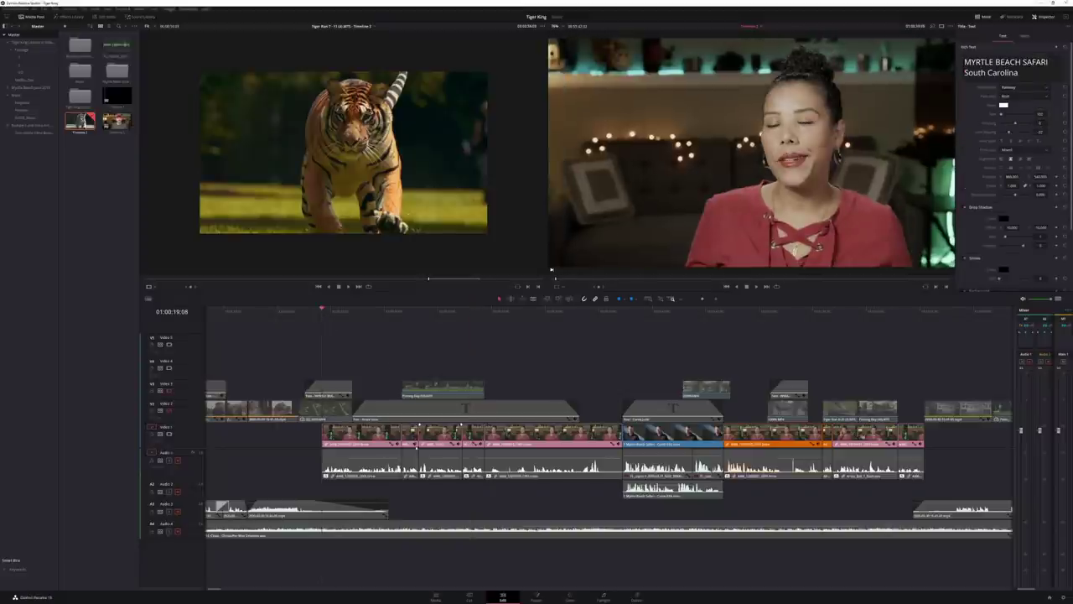
pyautogui.press('space')
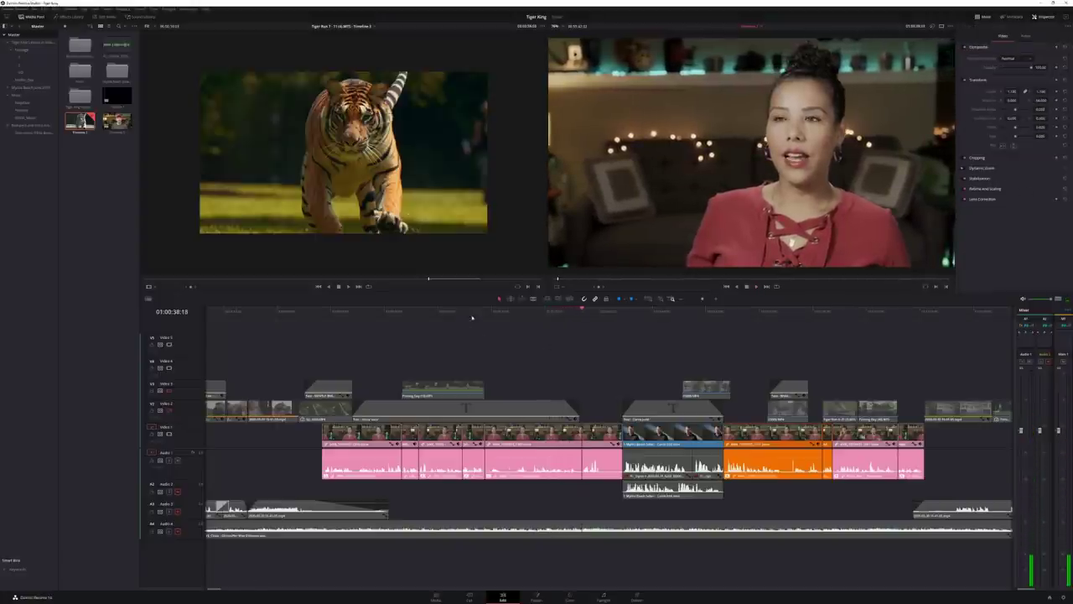
# - Replay the edit from the title section's start and select the interview clip's start edit point
pyautogui.click(501, 355)
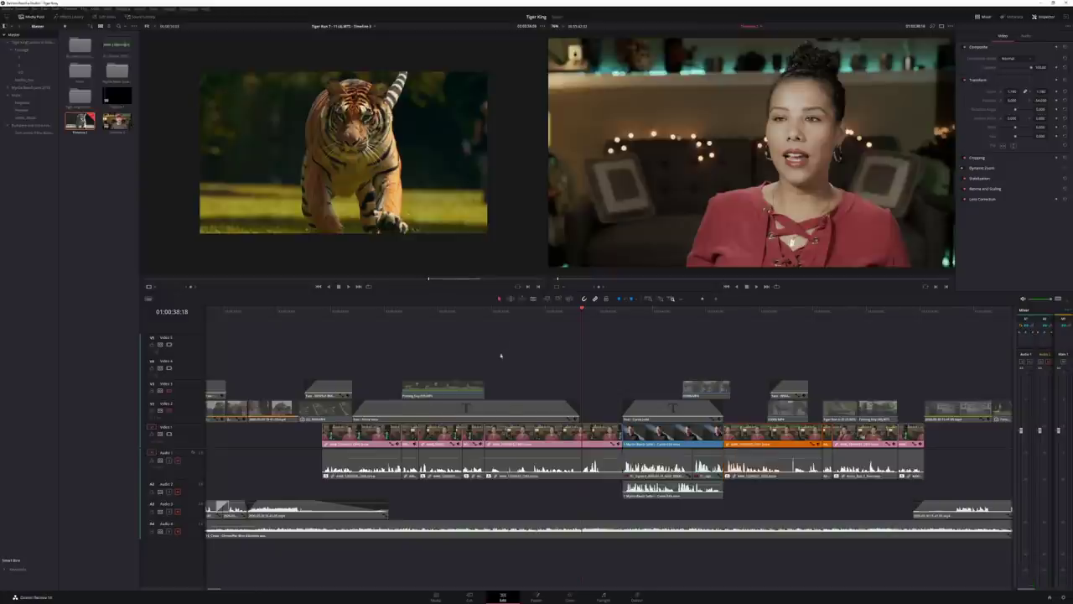
pyautogui.click(446, 312)
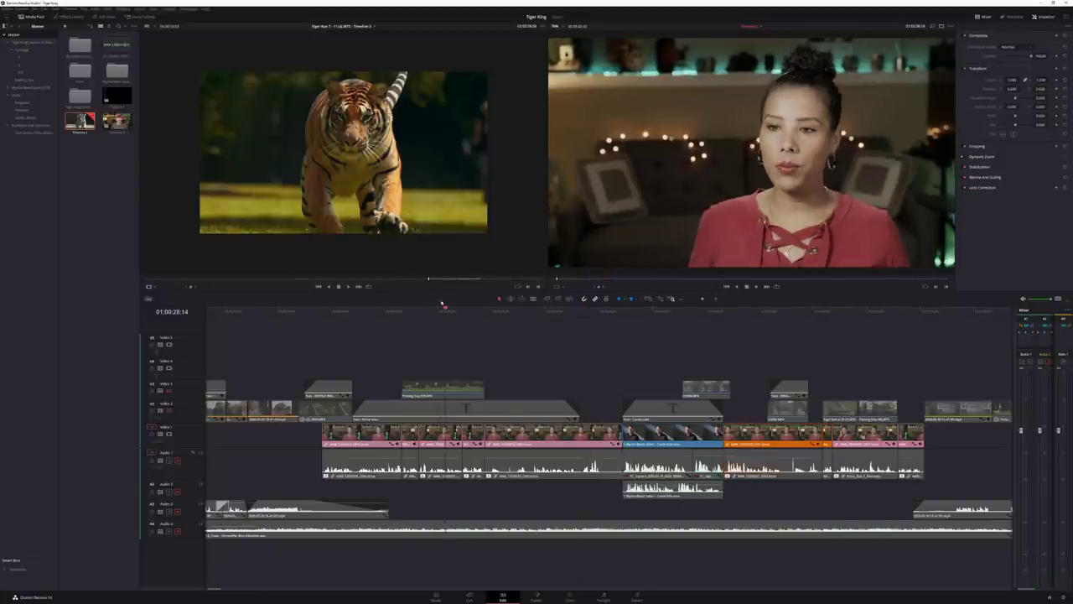
pyautogui.click(462, 311)
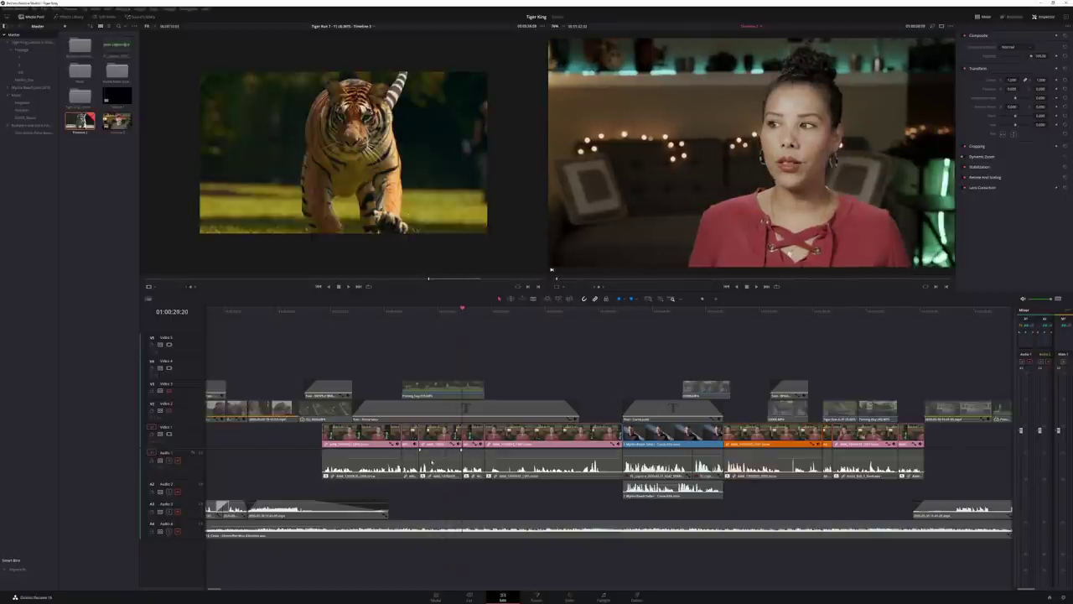
pyautogui.click(328, 311)
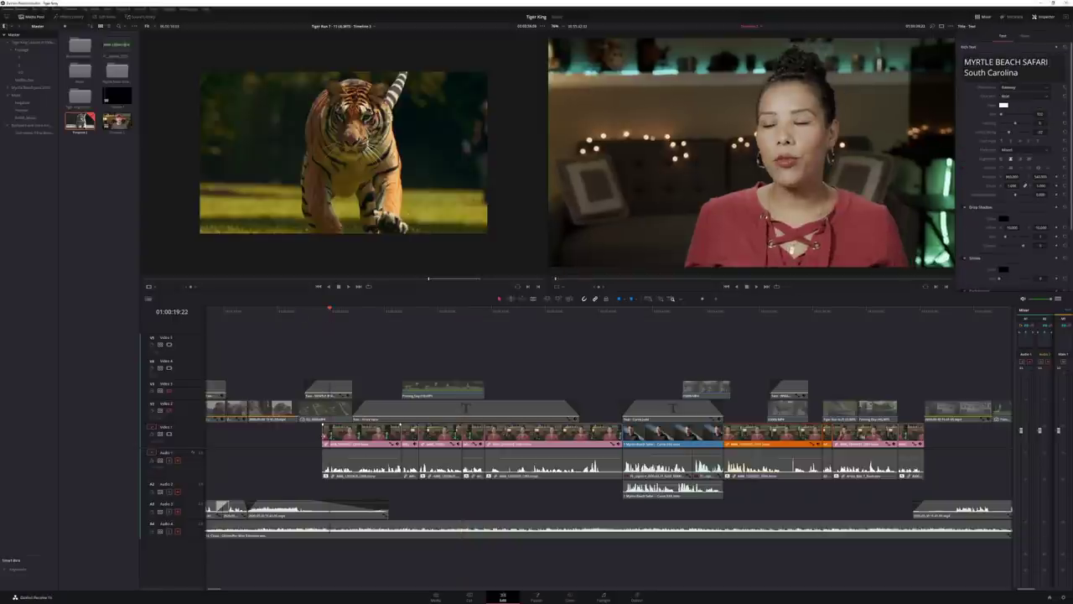
pyautogui.press('space')
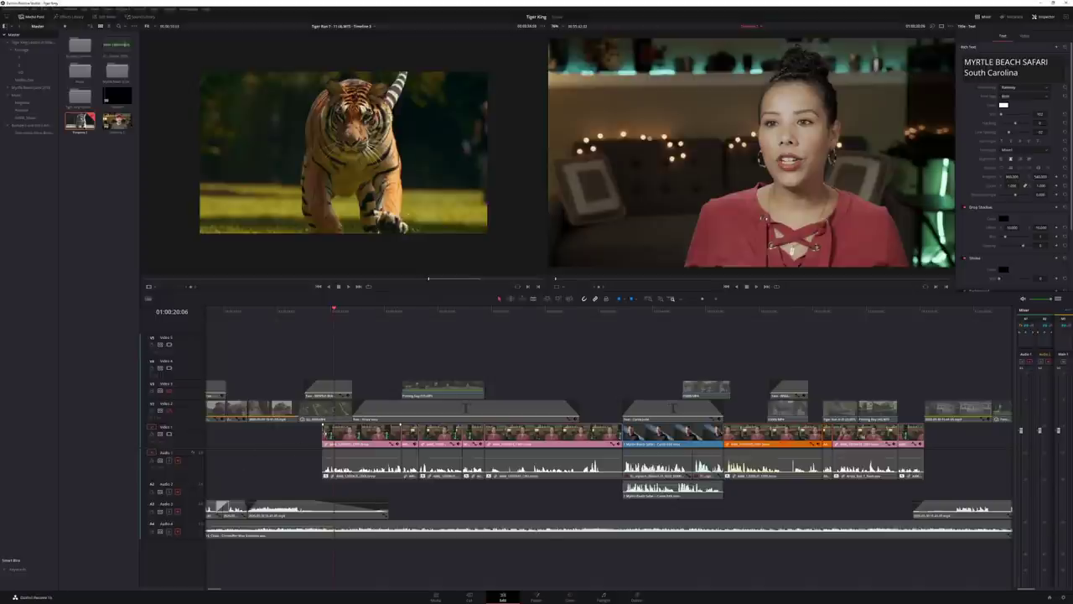
pyautogui.click(324, 431)
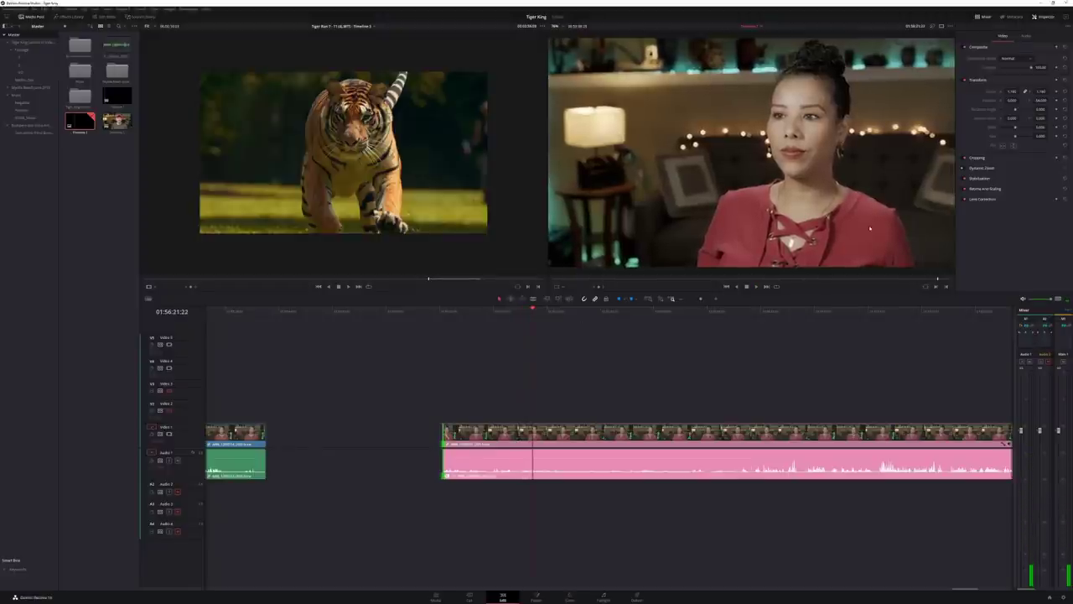
# - Scrub and play through the long interview recording, moving on to review its ending
pyautogui.click(803, 314)
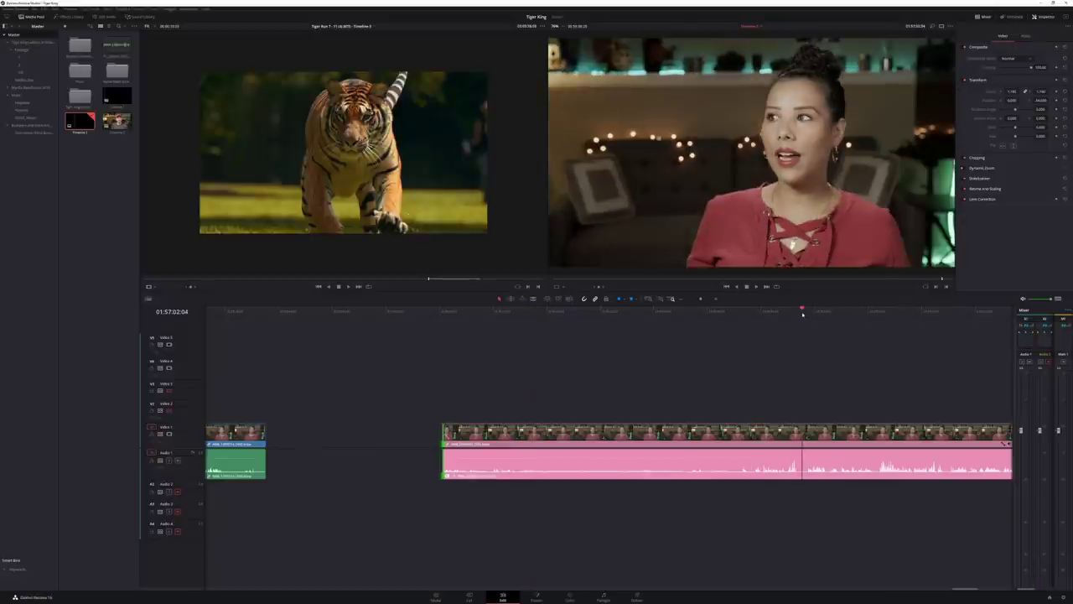
pyautogui.moveTo(803, 314); pyautogui.dragTo(801, 314)
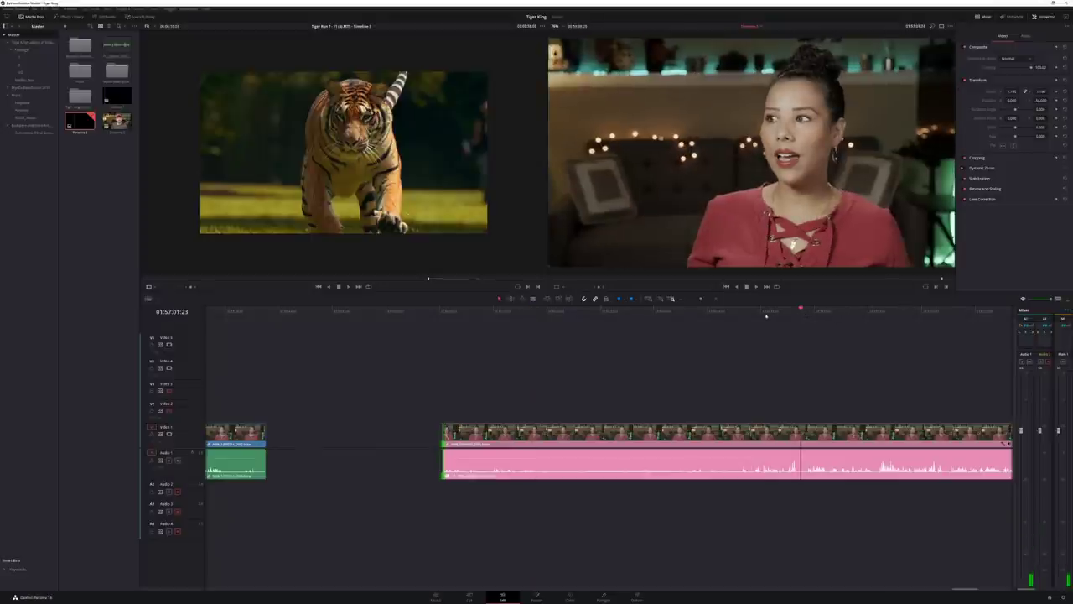
pyautogui.click(761, 314)
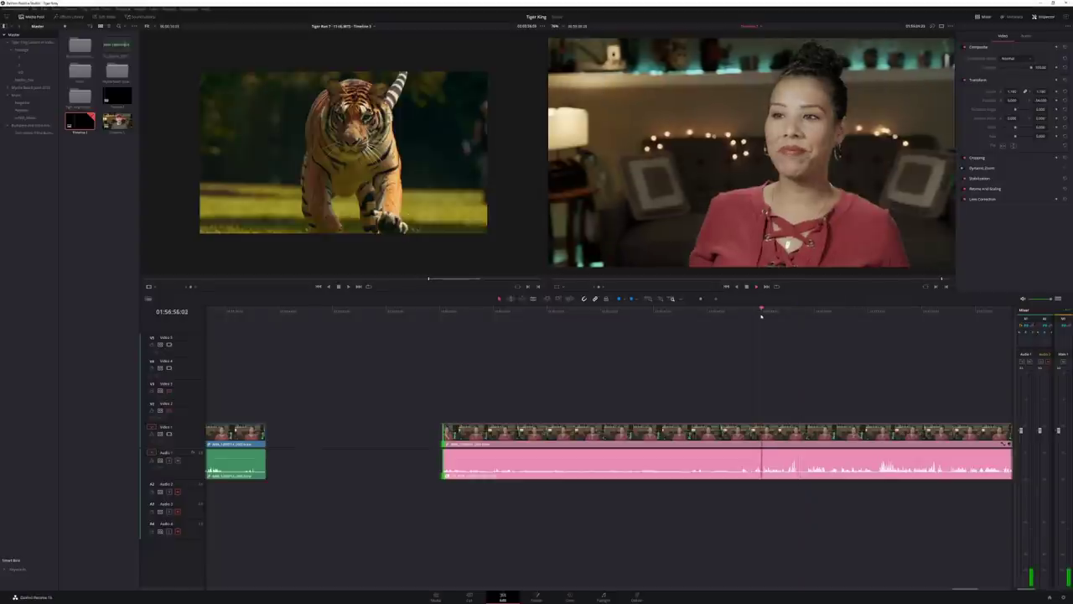
pyautogui.press('space')
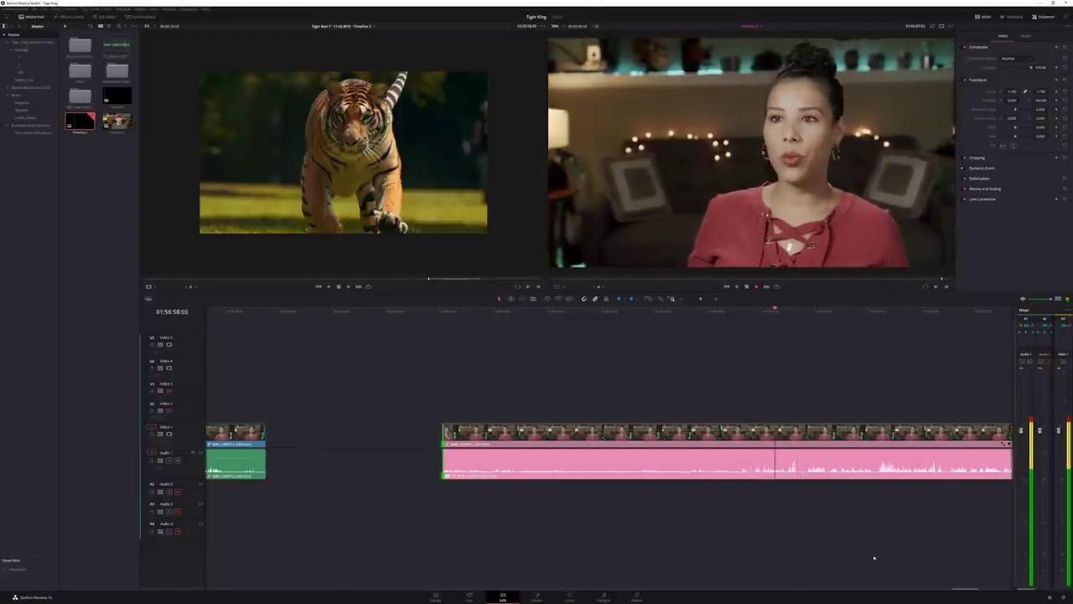
pyautogui.hscroll(5, 960, 591)
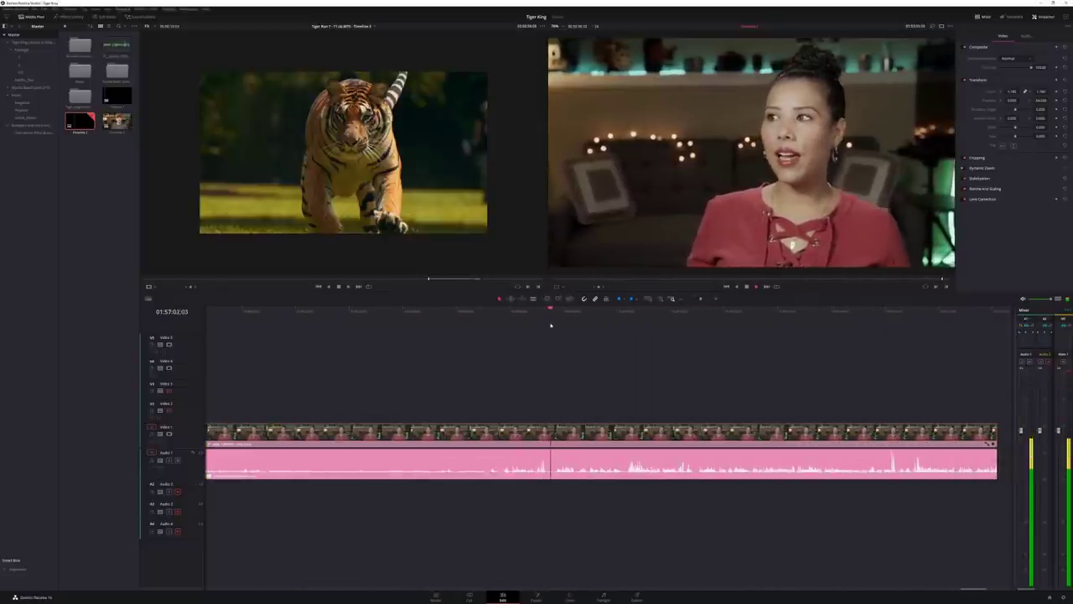
pyautogui.click(829, 311)
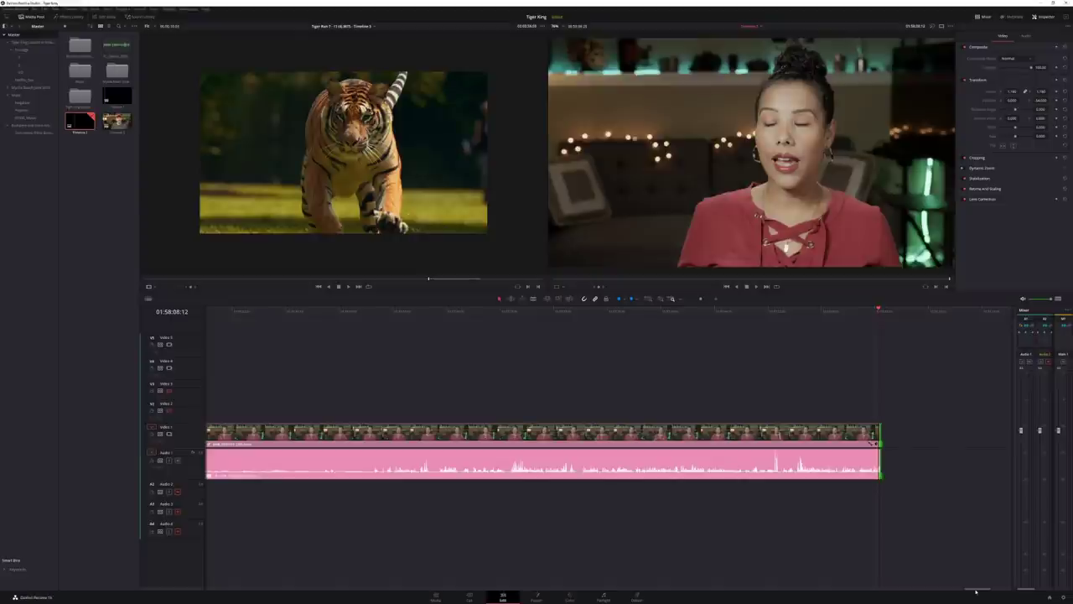
pyautogui.moveTo(976, 590); pyautogui.dragTo(967, 589)
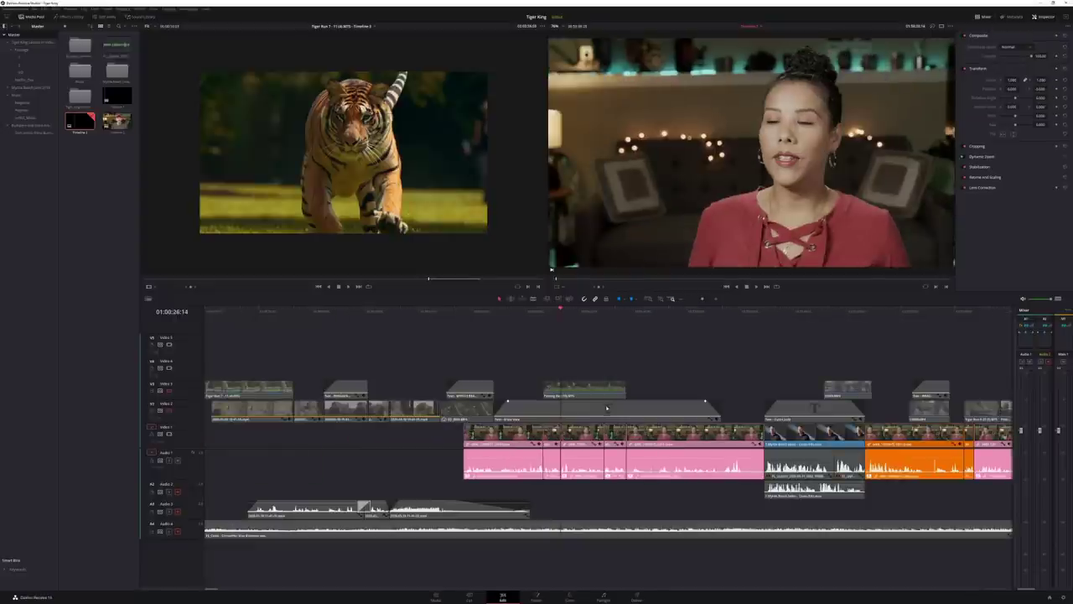
# - Select the short interview clip on Audio 1 and play the edit from there
pyautogui.click(614, 475)
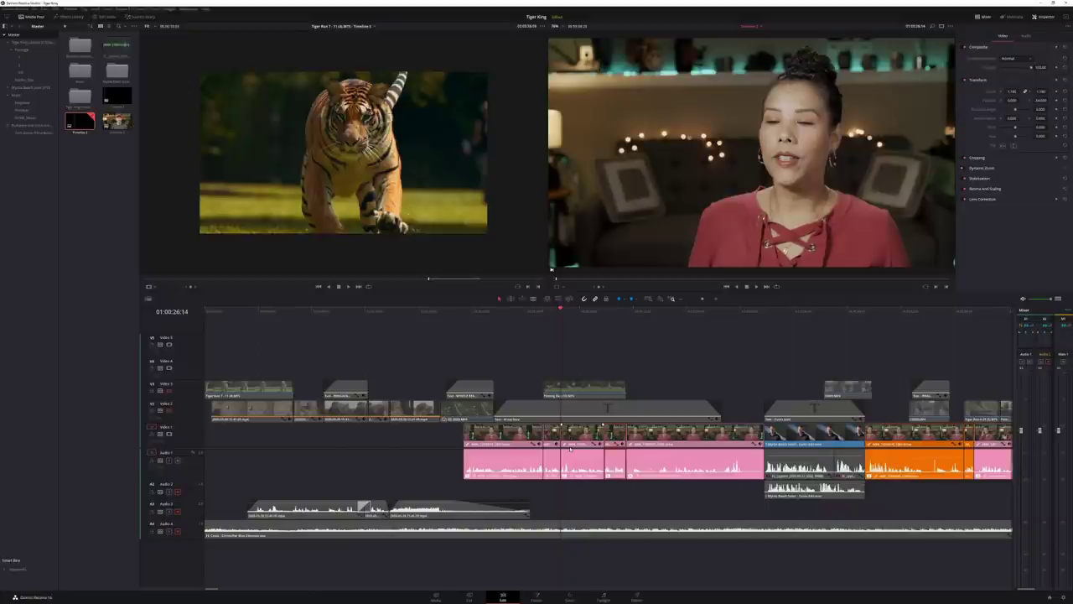
pyautogui.press('space')
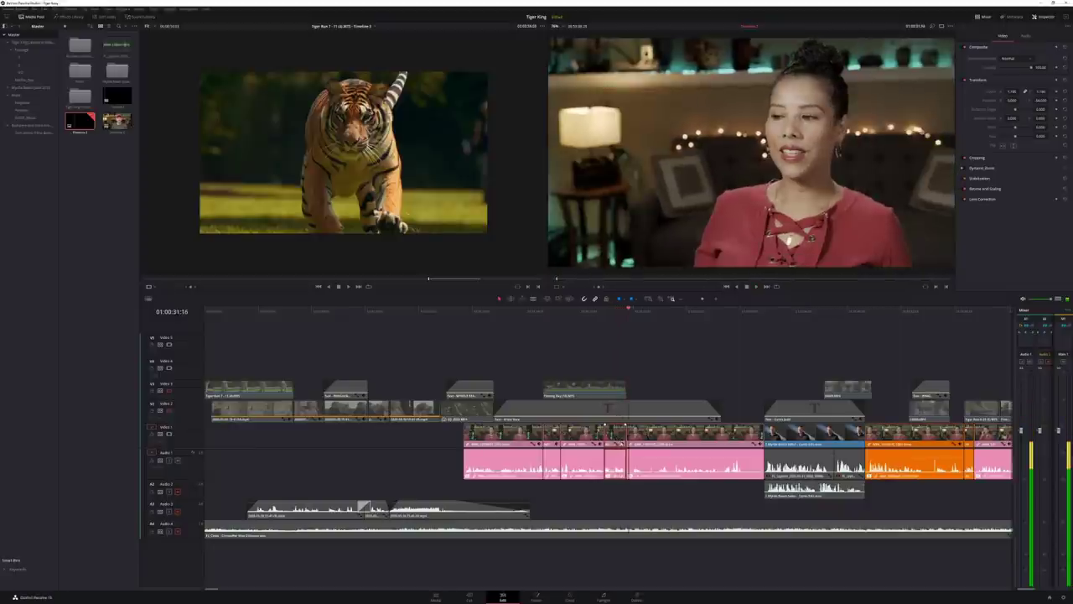
pyautogui.press('space')
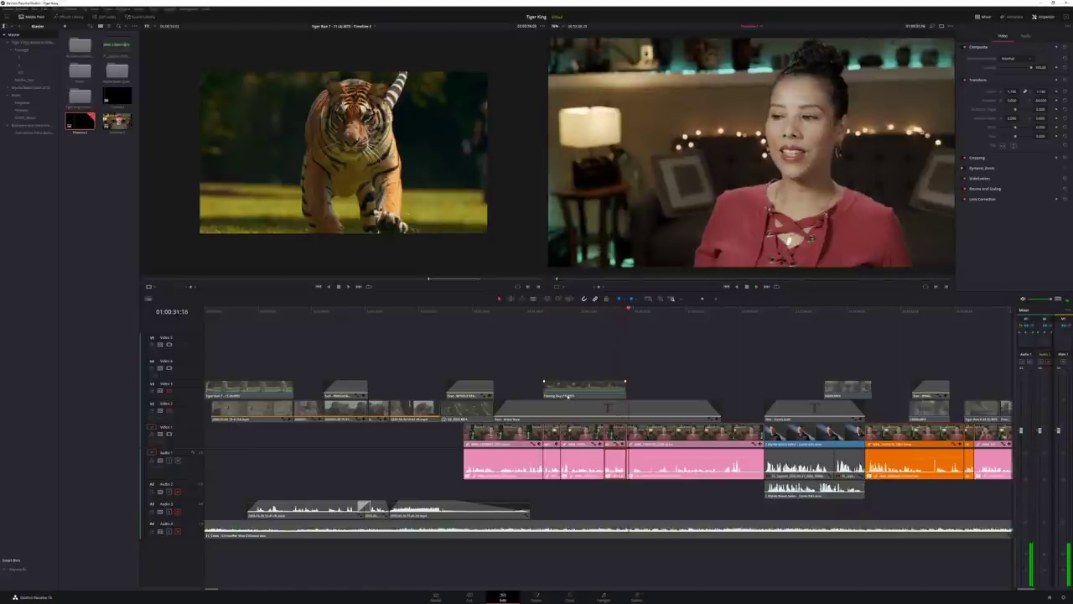
# - Re-enable Video 2 and Video 3 and load the man-with-tiger shot into the Source viewer
pyautogui.click(169, 410)
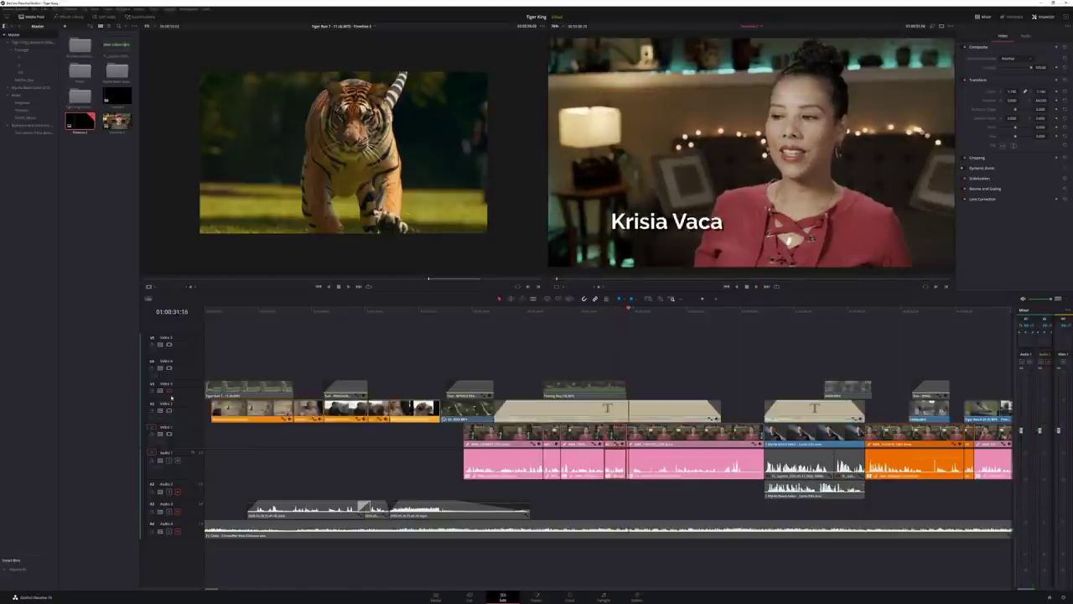
pyautogui.click(168, 391)
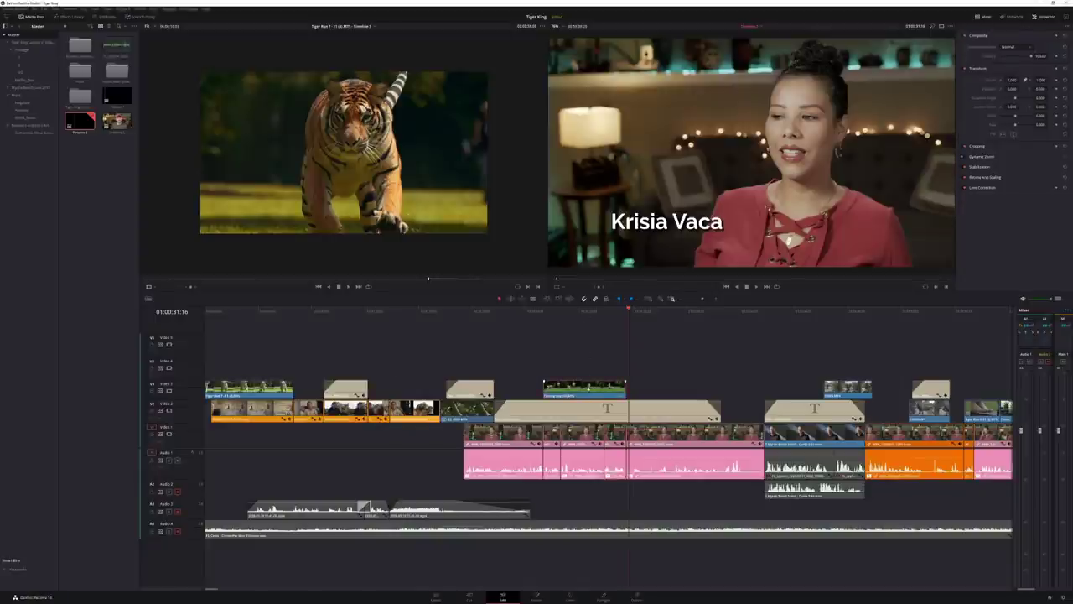
pyautogui.doubleClick(584, 387)
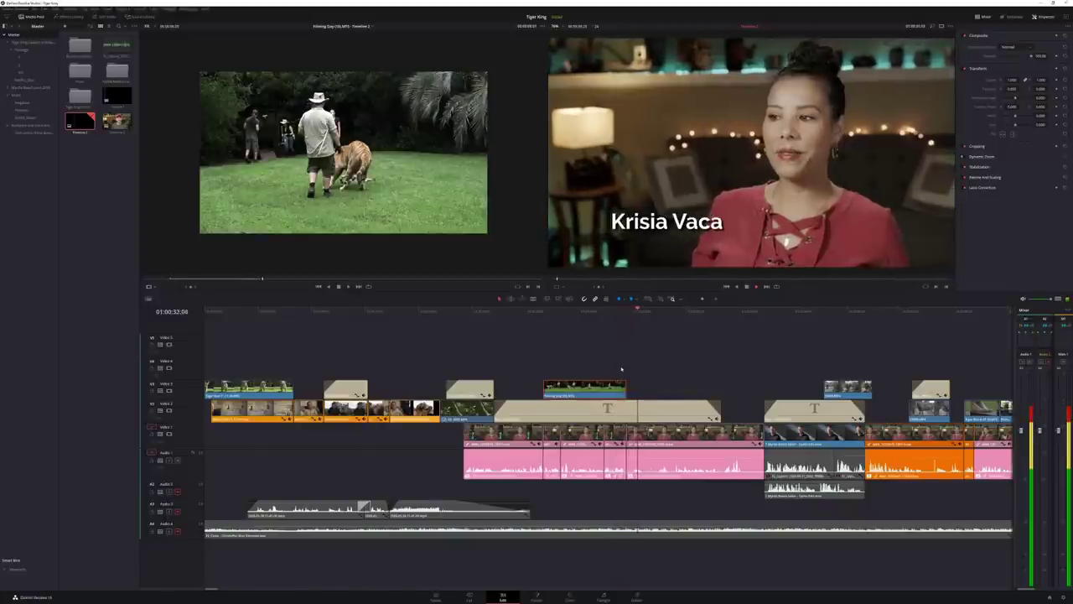
pyautogui.press('space')
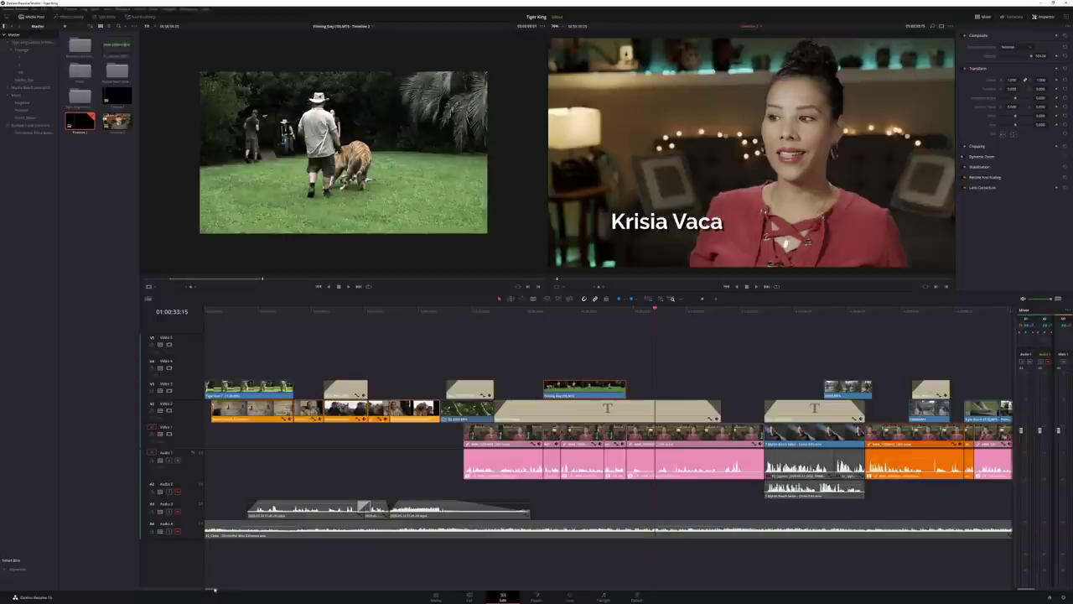
# - Switch off the name-title and upper B-roll tracks and play the bare interview edit
pyautogui.moveTo(214, 590); pyautogui.dragTo(220, 590)
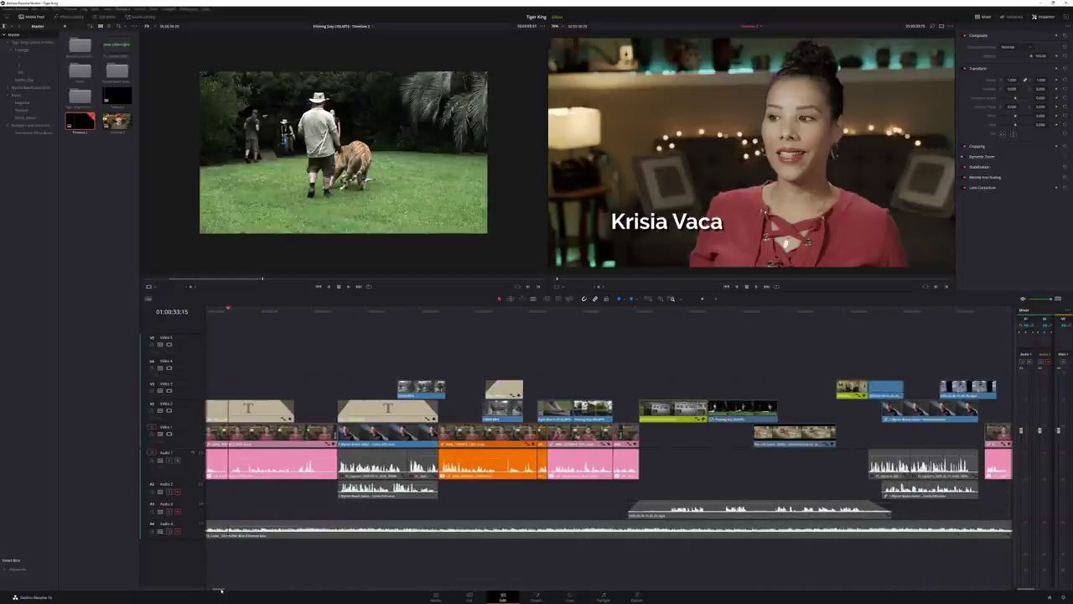
pyautogui.click(168, 409)
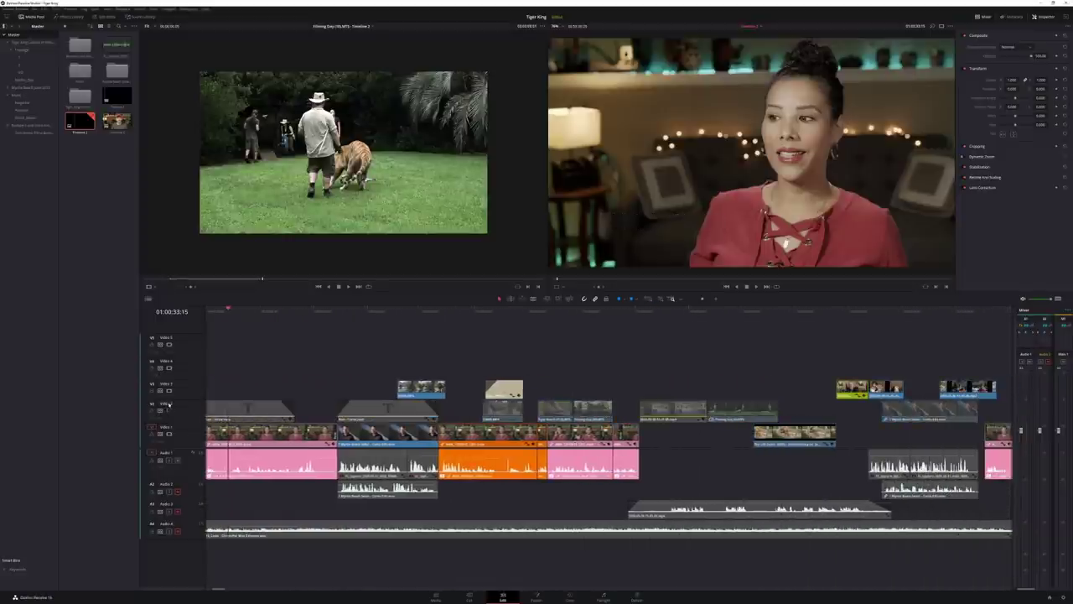
pyautogui.click(168, 391)
pyautogui.click(397, 309)
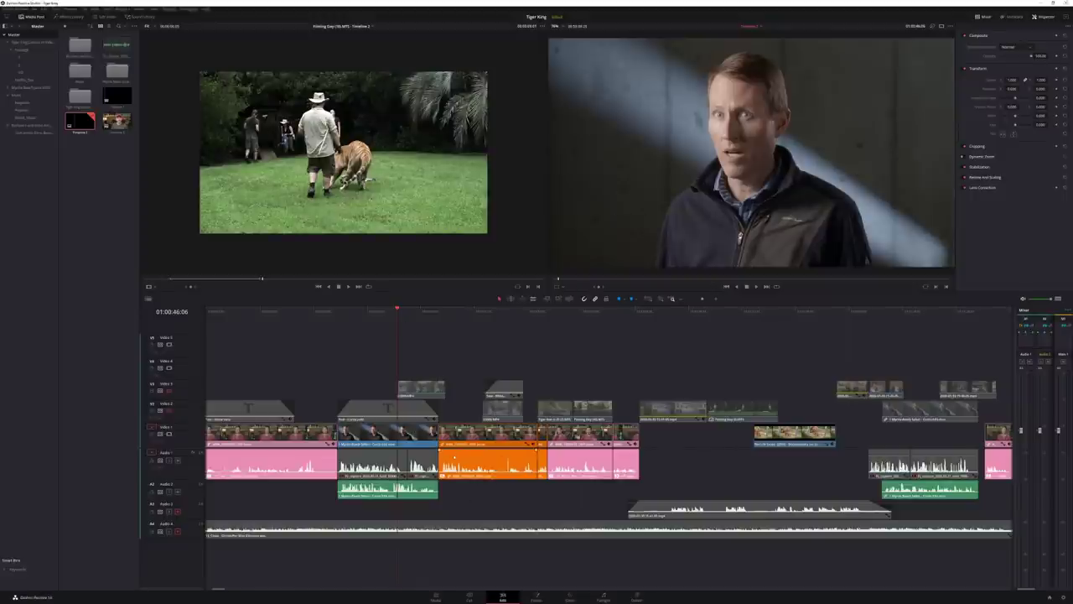
pyautogui.press('space')
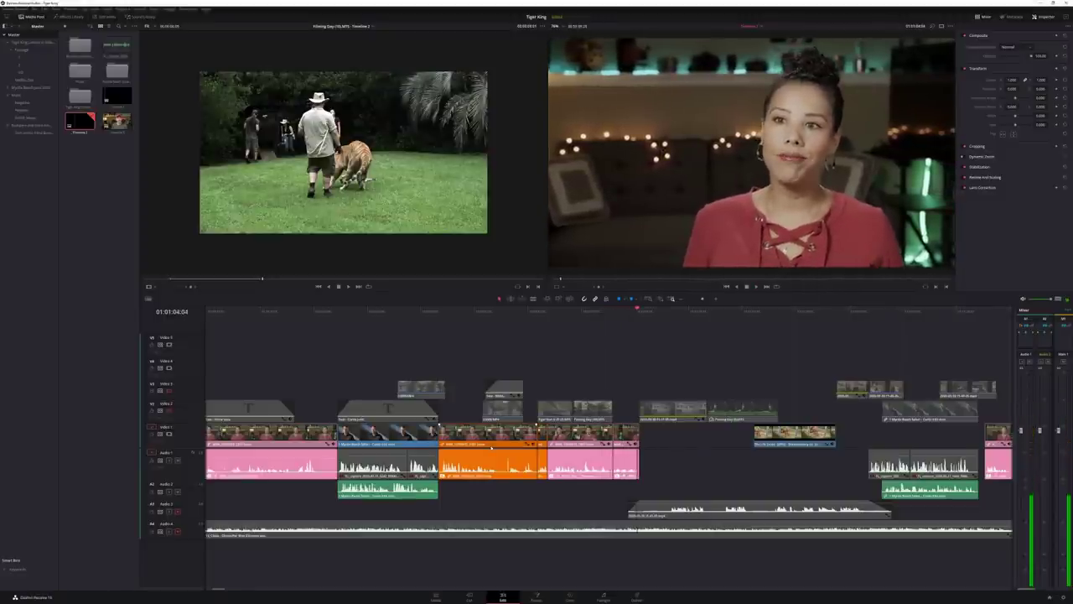
# - Step back a few seconds, select the interview clip under the playhead, then stop playback
pyautogui.click(591, 372)
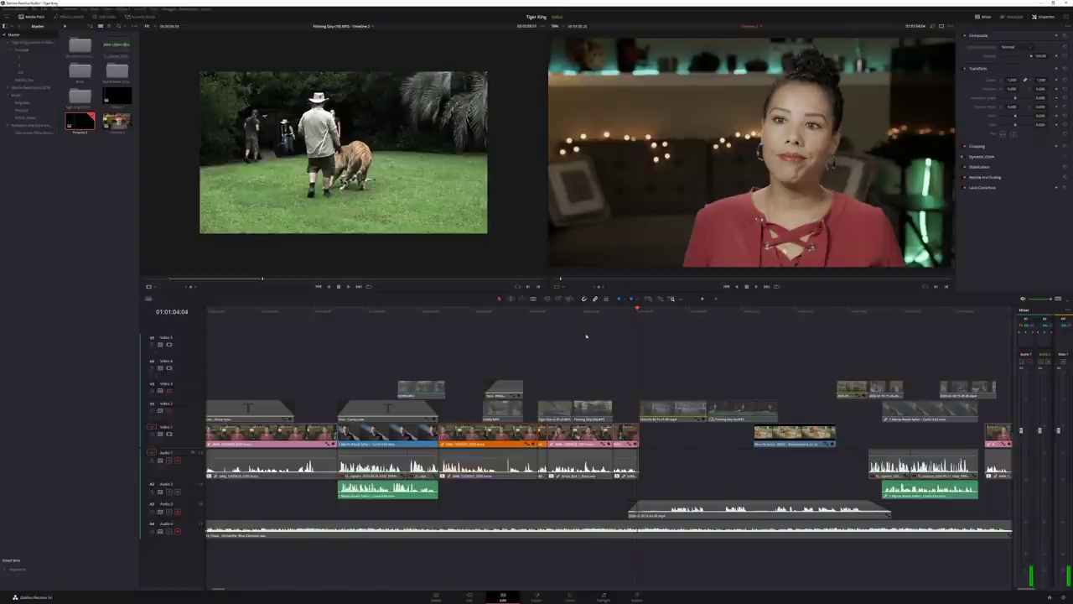
pyautogui.click(591, 313)
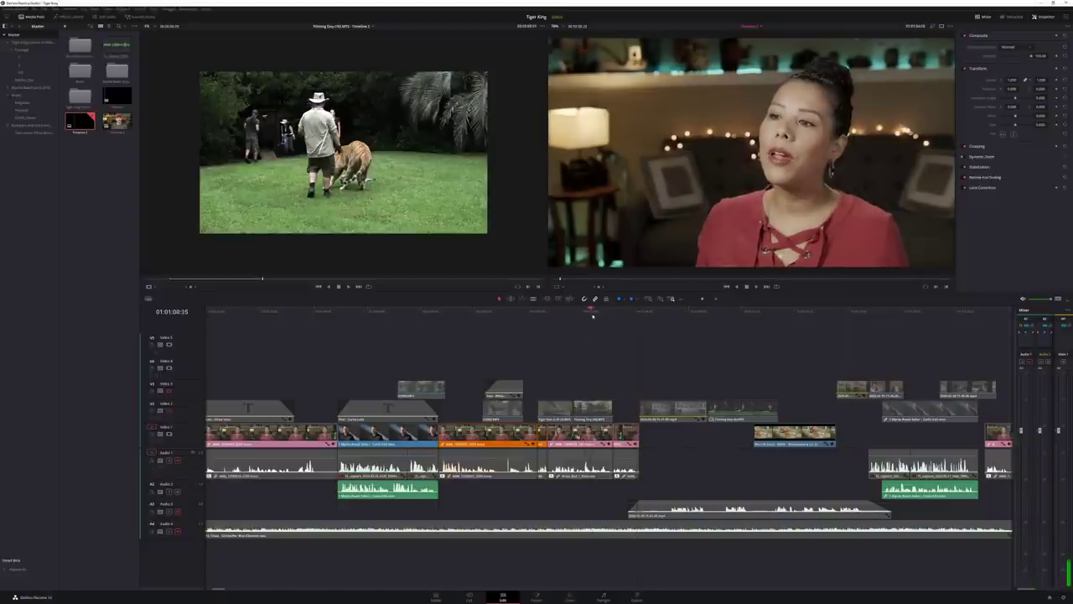
pyautogui.moveTo(593, 315); pyautogui.dragTo(597, 315)
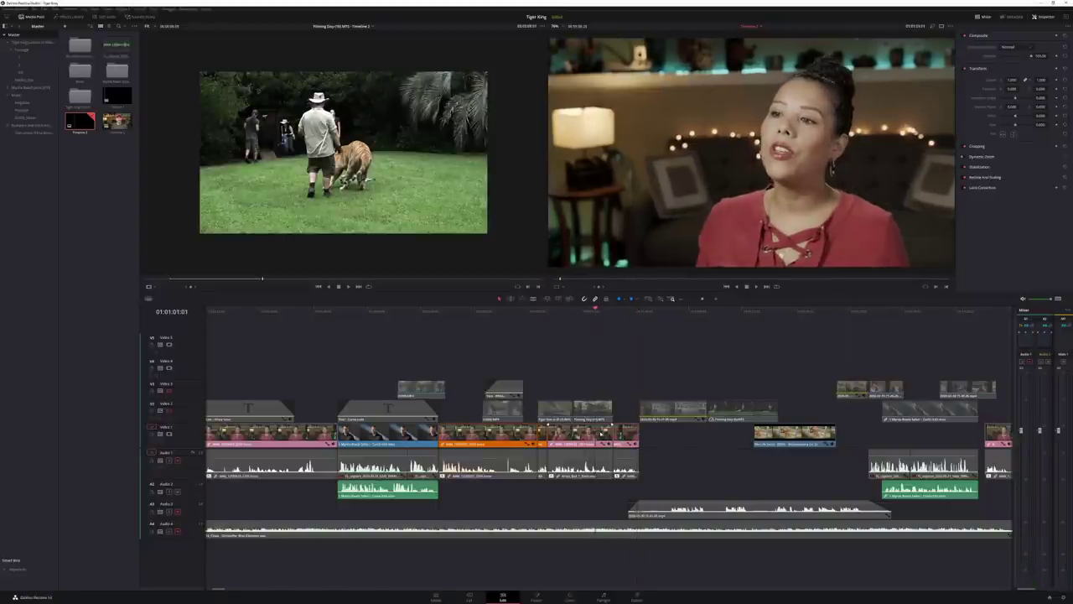
pyautogui.click(592, 435)
pyautogui.click(615, 312)
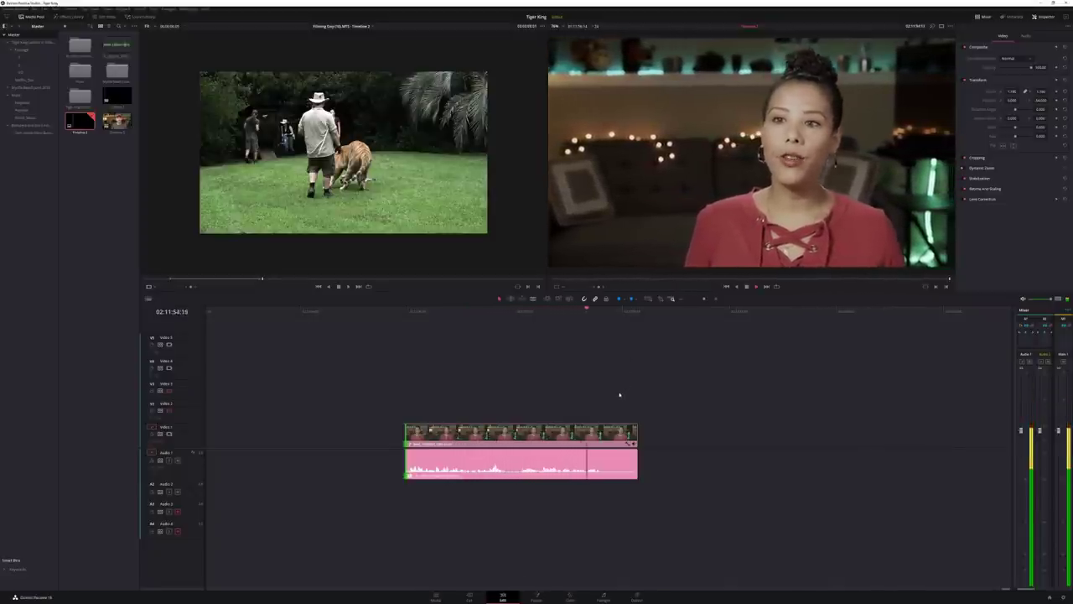
pyautogui.press('space')
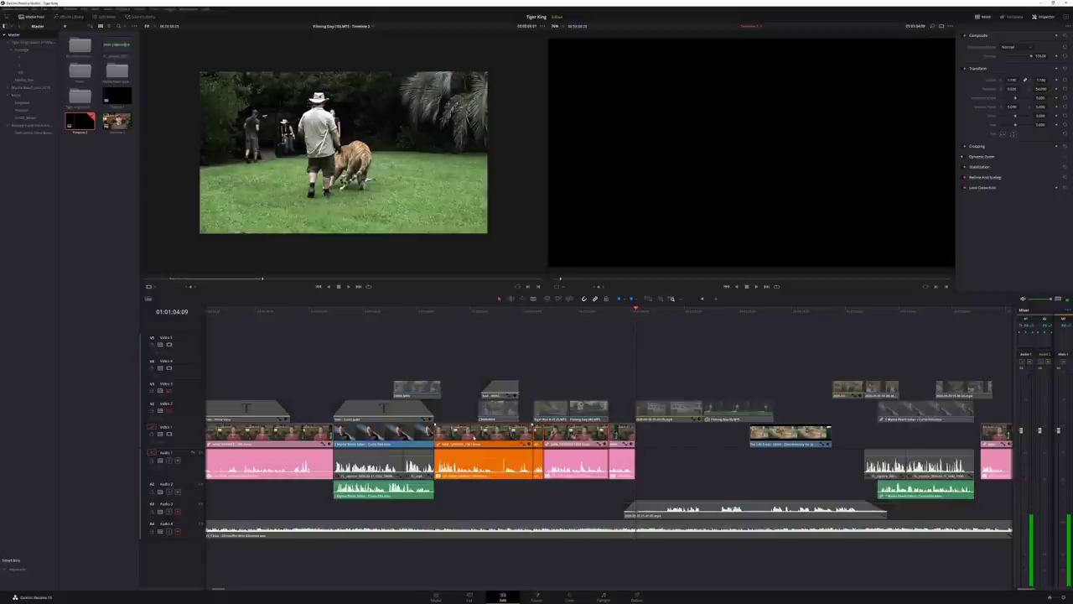
# - Move the playhead back to an earlier point in the edit
pyautogui.click(433, 315)
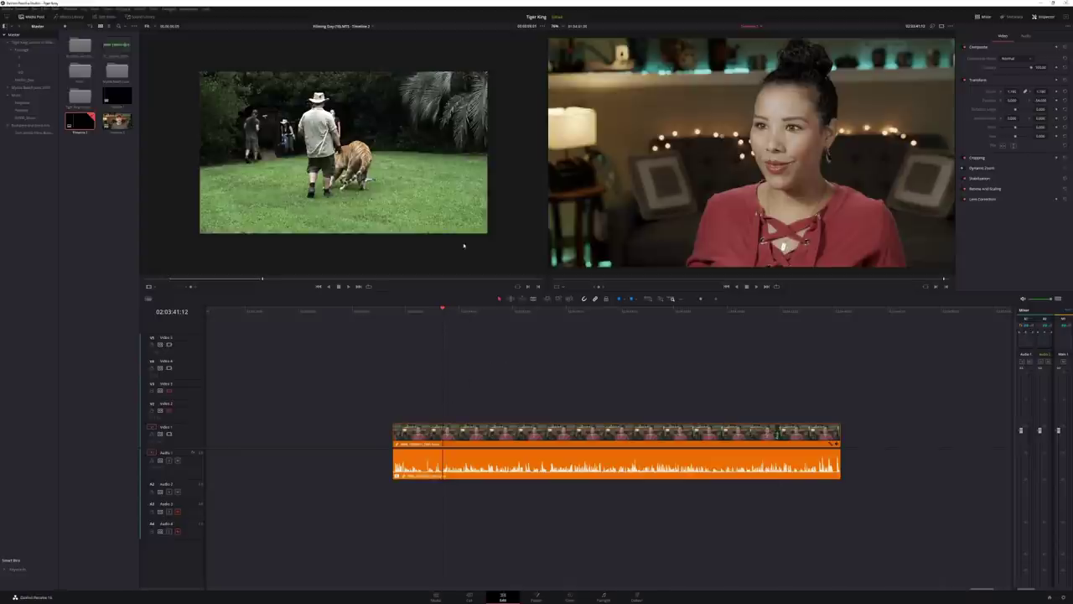
# - Play the orange interview clip and drag its right edge out to include more ending
pyautogui.click(711, 310)
pyautogui.press('space')
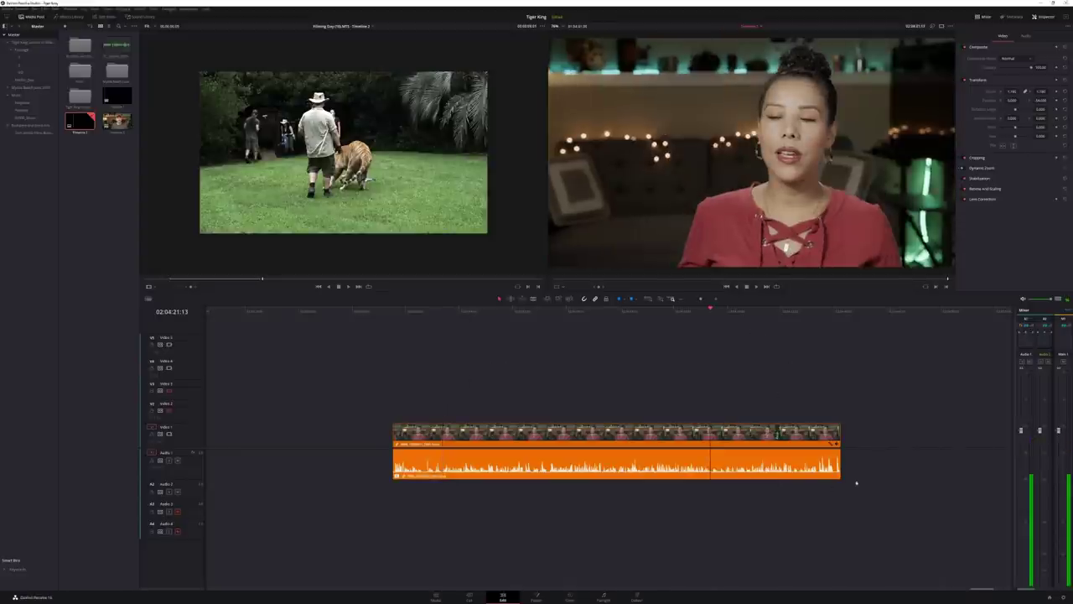
pyautogui.click(801, 311)
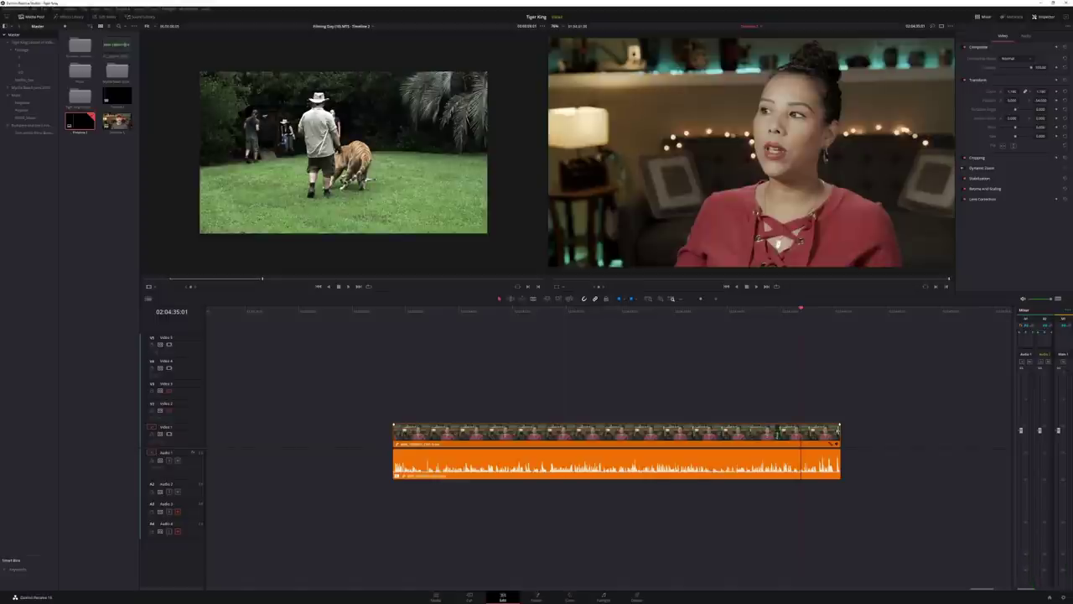
pyautogui.moveTo(840, 430); pyautogui.dragTo(935, 434)
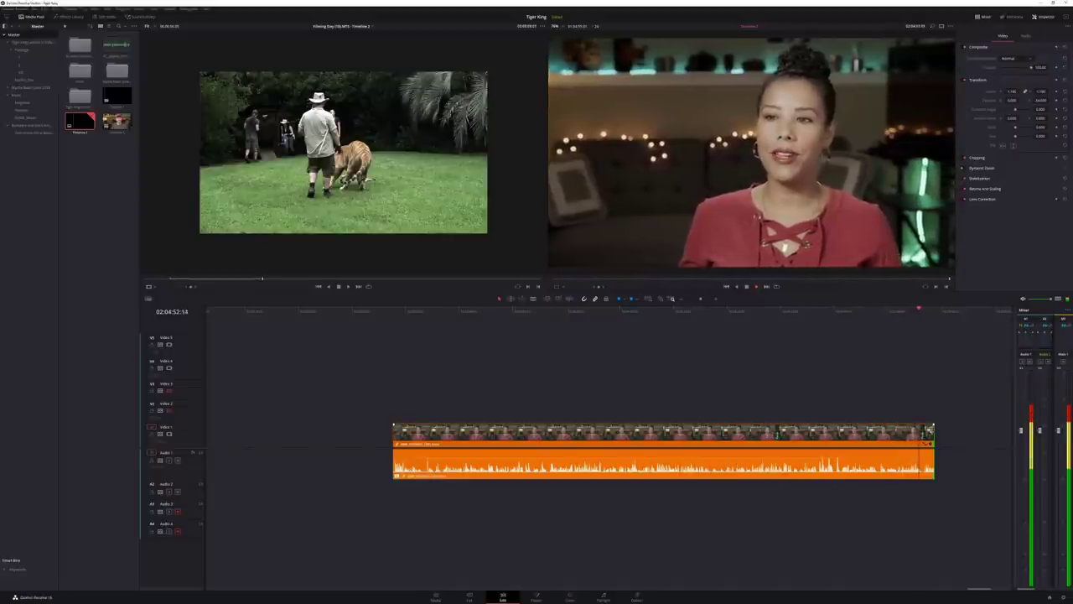
pyautogui.press('space')
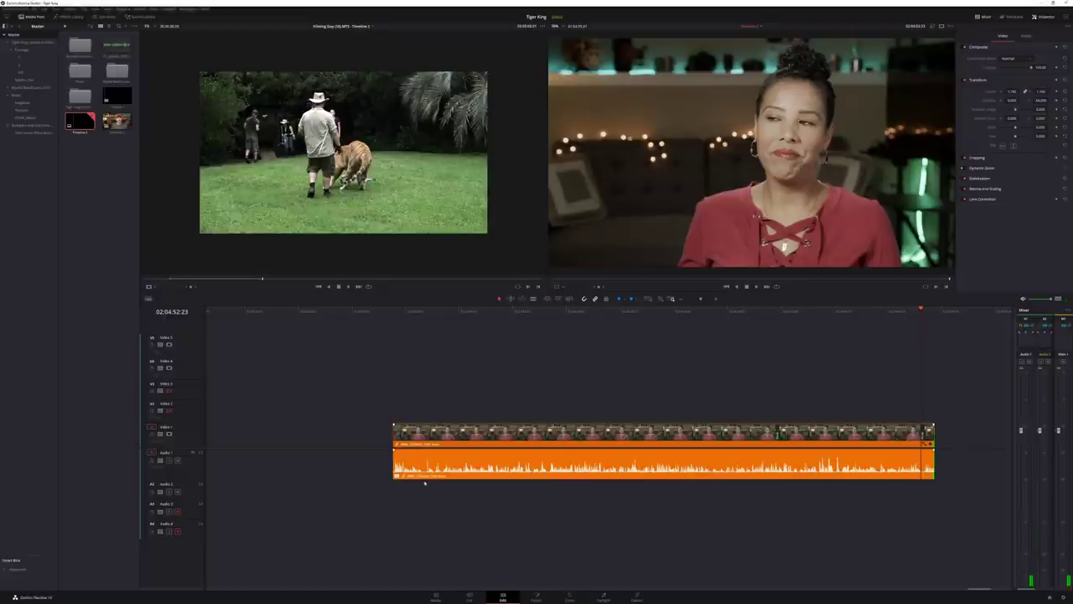
pyautogui.scroll(-6, 424, 495)
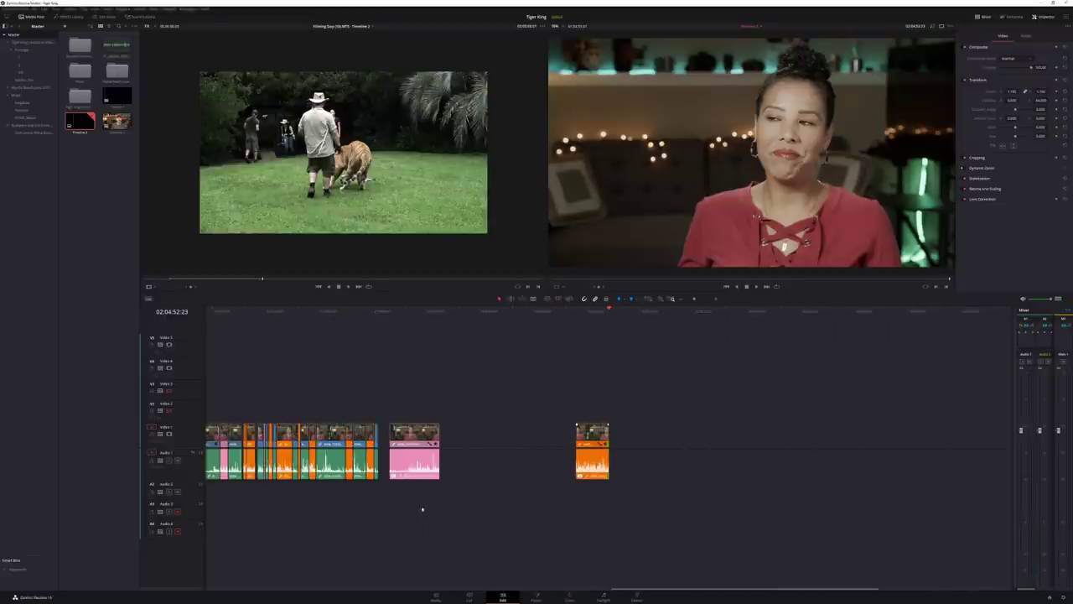
# - Scroll back to the timeline start, park the playhead at 01:04:52:06 and zoom in around it
pyautogui.scroll(3, 423, 509)
pyautogui.scroll(2, 427, 591)
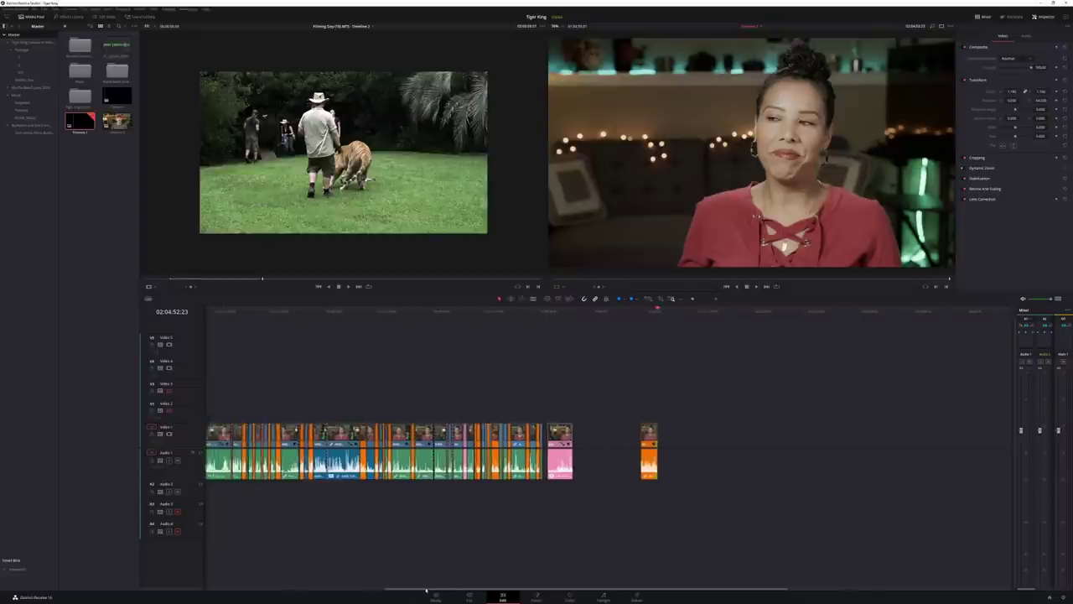
pyautogui.moveTo(427, 591); pyautogui.dragTo(321, 590)
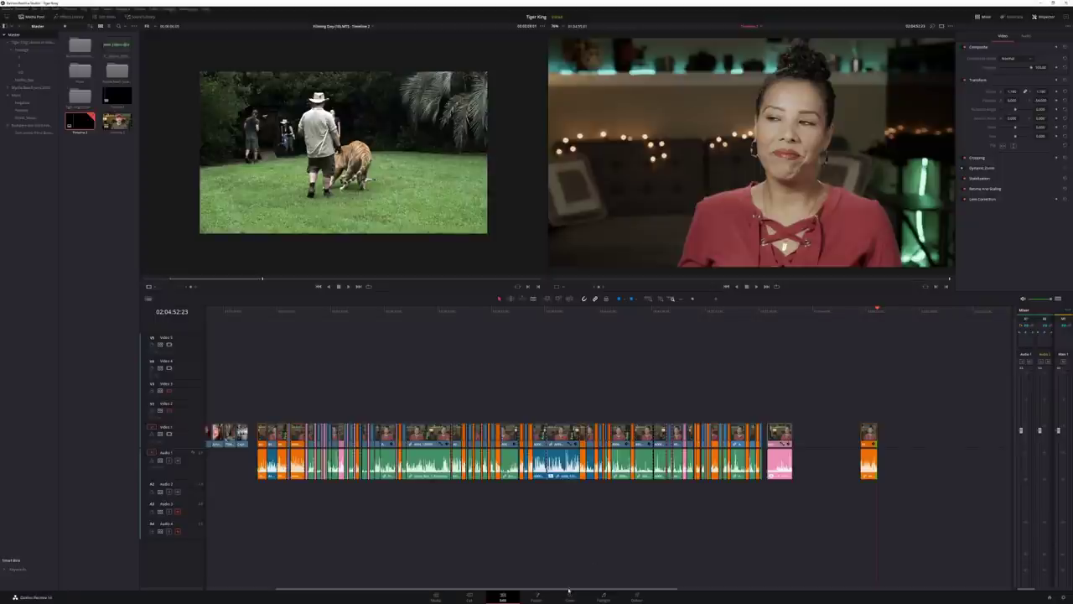
pyautogui.moveTo(570, 592); pyautogui.dragTo(521, 581)
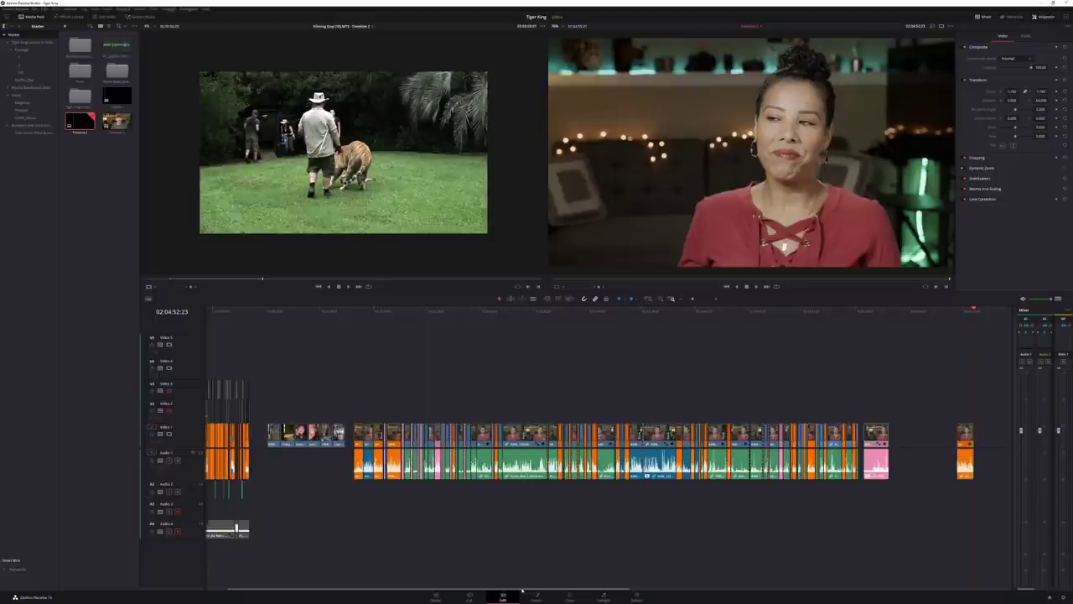
pyautogui.hscroll(-3, 390, 526)
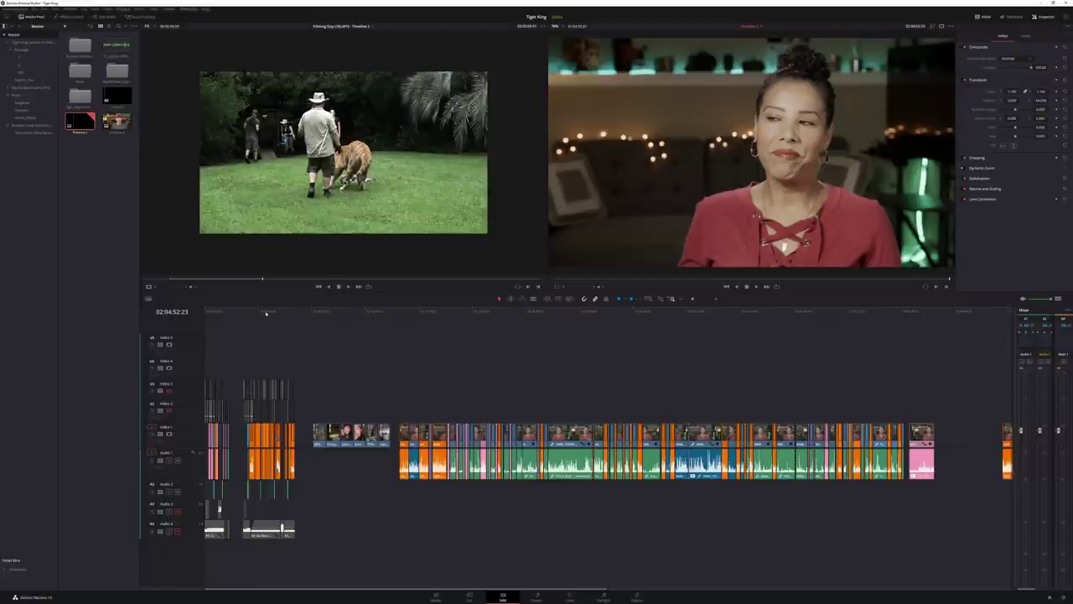
pyautogui.click(266, 312)
pyautogui.hotkey('ctrl', '=')
pyautogui.hotkey('ctrl', '=')
pyautogui.hotkey('ctrl', '=')
pyautogui.hotkey('ctrl', '=')
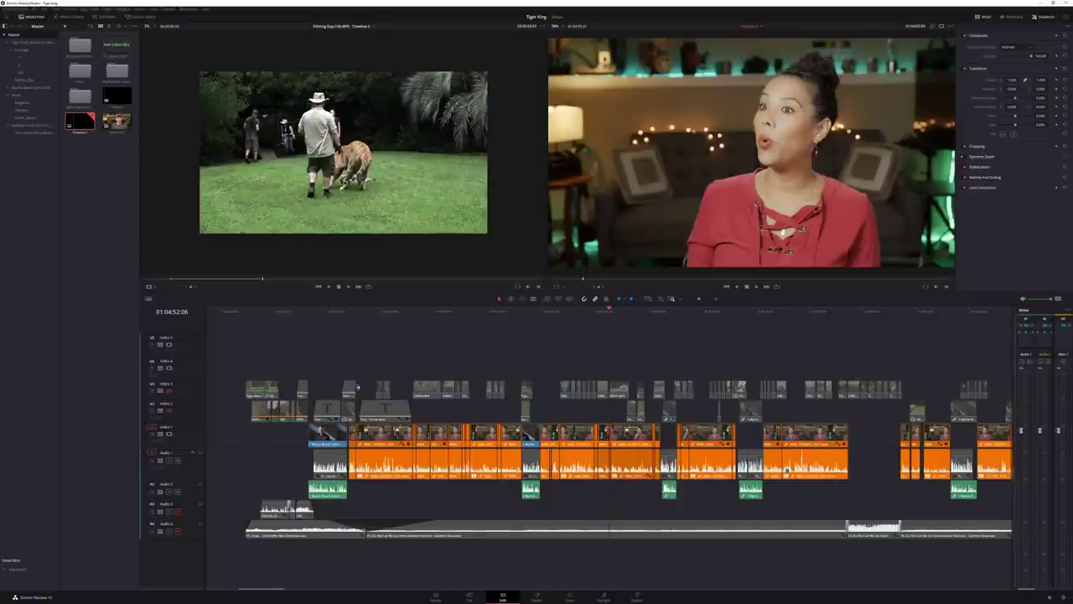
# - Zoom in on the MYRTLE BEACH SAFARI title and play the interview that follows it
pyautogui.click(347, 311)
pyautogui.hotkey('ctrl', '=')
pyautogui.hotkey('ctrl', '=')
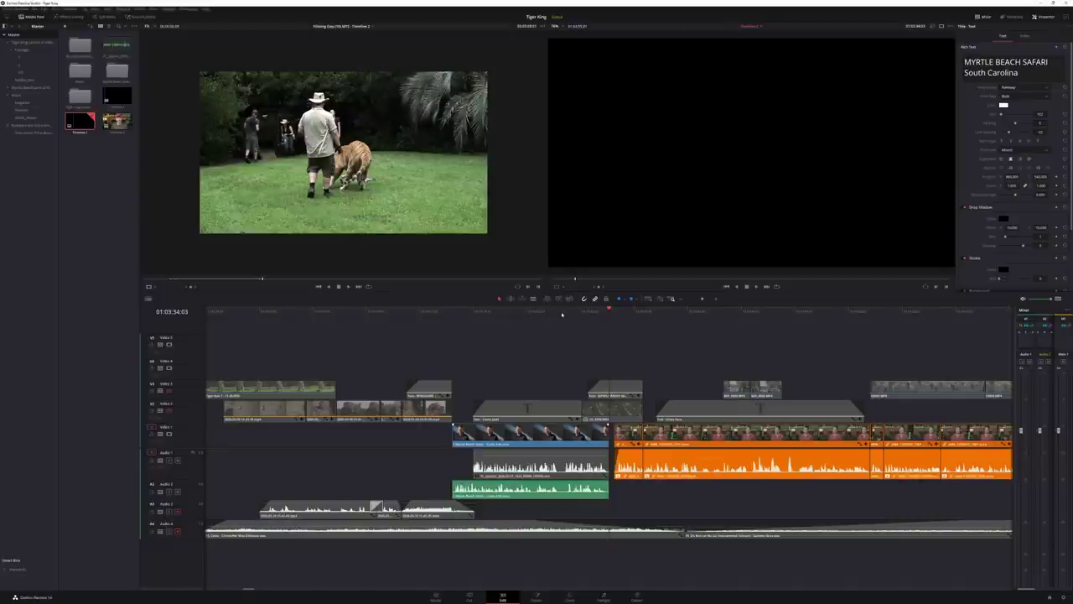
pyautogui.click(562, 313)
pyautogui.press('space')
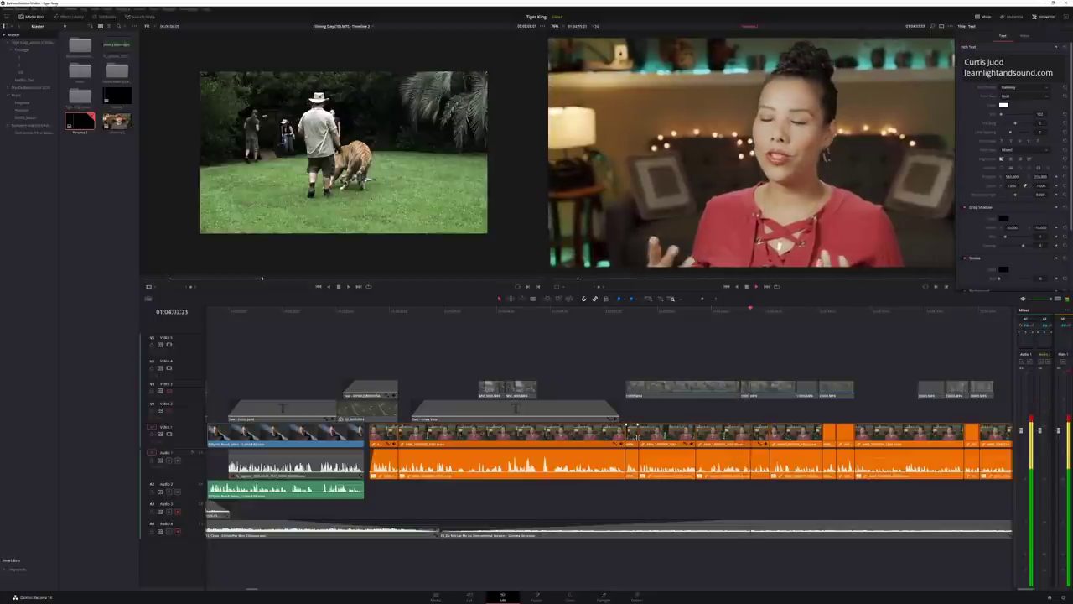
# - Select the B-roll clip and zoom the timeline to fit so every clip is visible
pyautogui.click(683, 387)
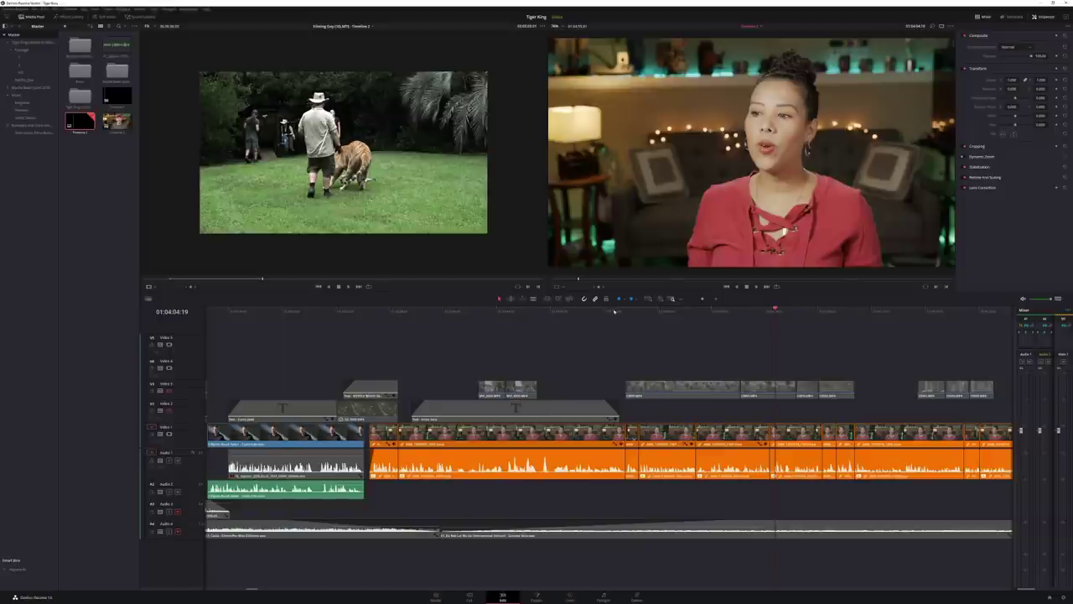
pyautogui.hotkey('shift', 'z')
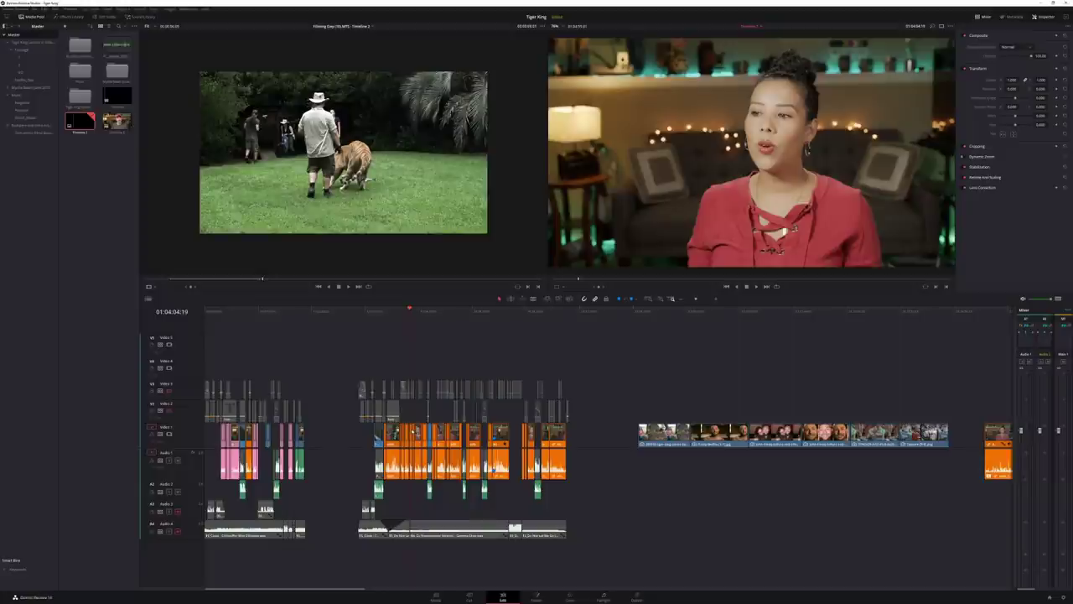
# - Load the Tiger Run 1 clip into the source viewer and play it from an earlier frame
pyautogui.click(638, 313)
pyautogui.click(665, 313)
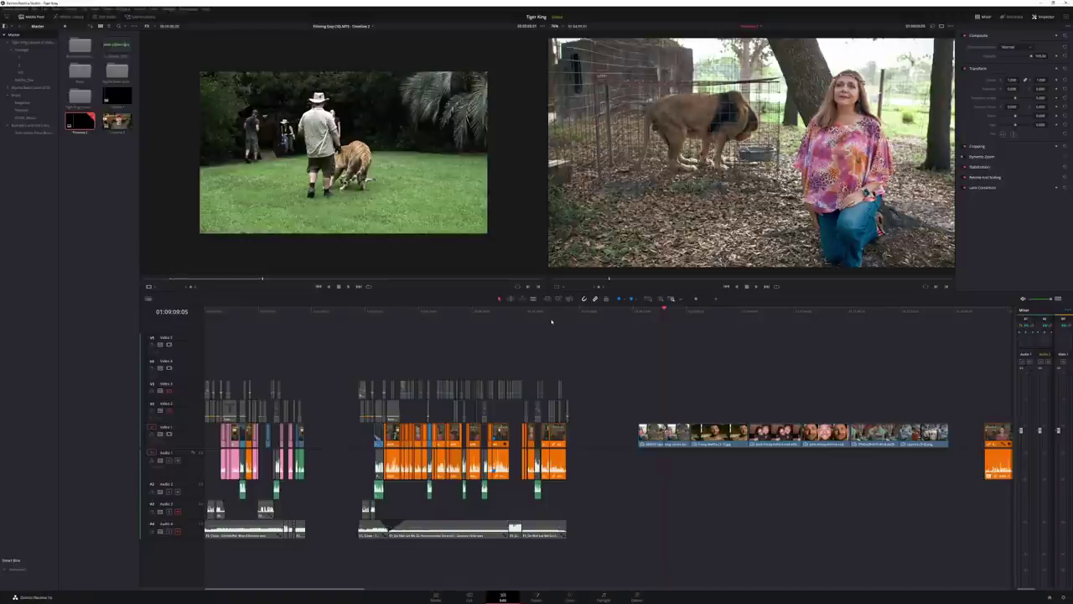
pyautogui.doubleClick(362, 387)
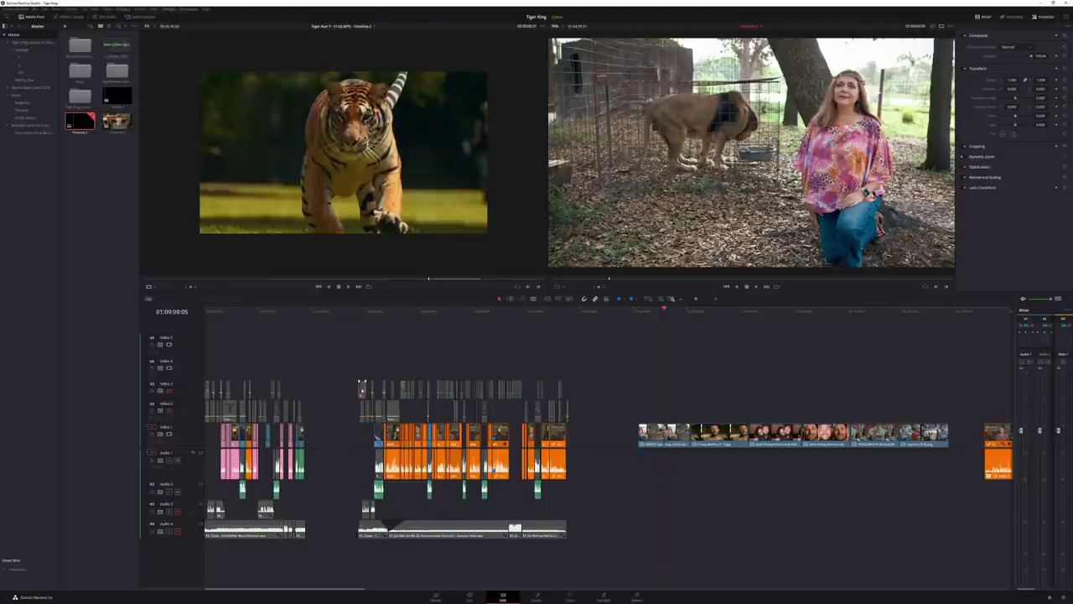
pyautogui.click(300, 280)
pyautogui.moveTo(301, 280); pyautogui.dragTo(281, 280)
pyautogui.press('space')
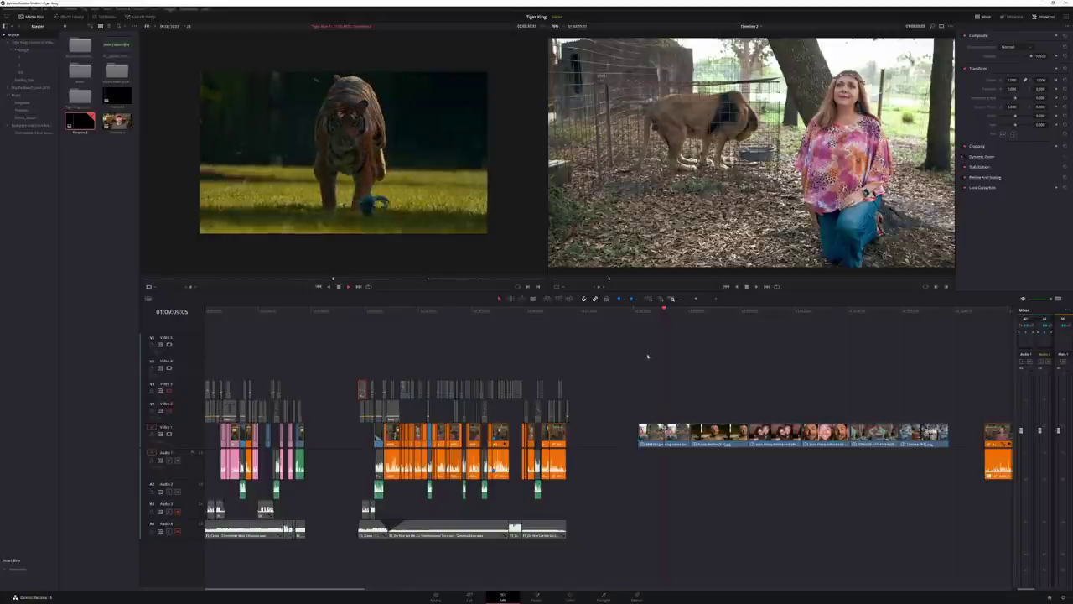
# - Scrub the timeline forward three seconds and enlarge the viewers by shrinking the timeline area
pyautogui.click(660, 311)
pyautogui.moveTo(659, 311); pyautogui.dragTo(665, 310)
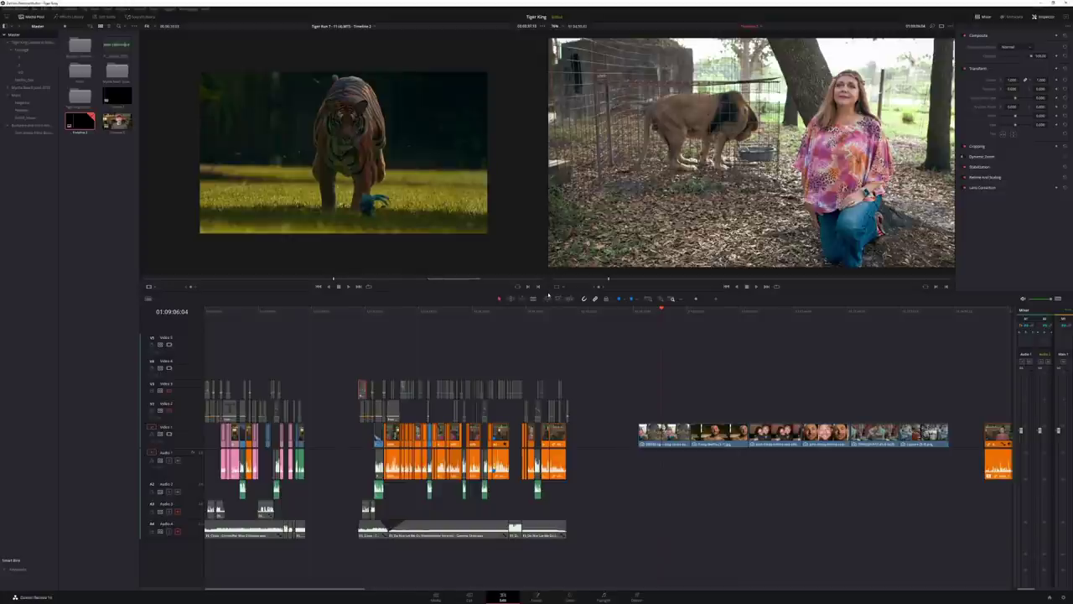
pyautogui.moveTo(548, 293); pyautogui.dragTo(548, 341)
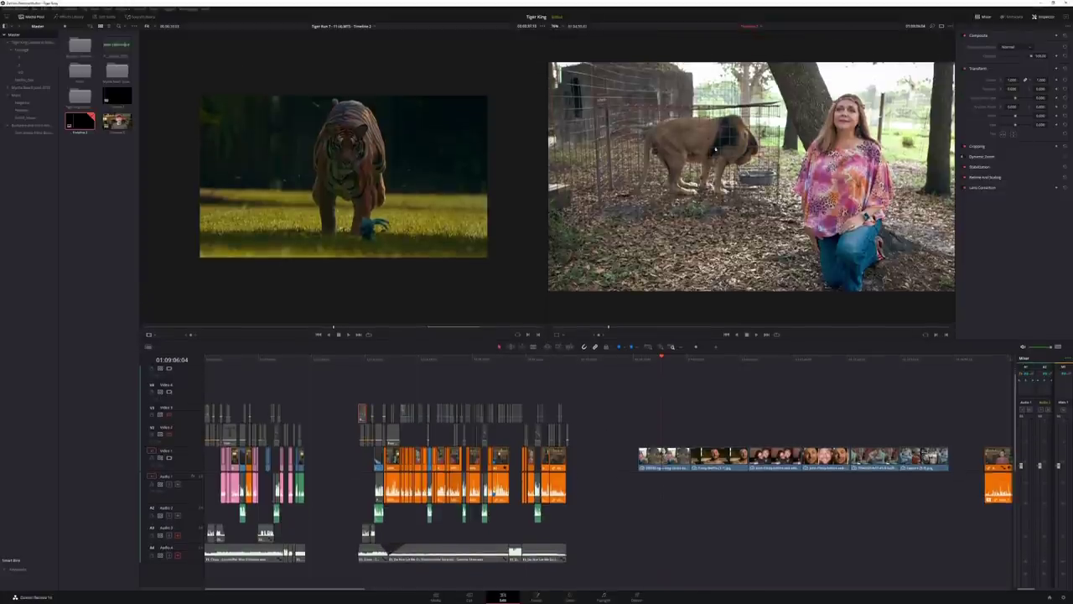
# - Re-enable the V2 and V3 video tracks and switch off audio tracks A1 and A2
pyautogui.click(668, 359)
pyautogui.click(168, 434)
pyautogui.click(169, 414)
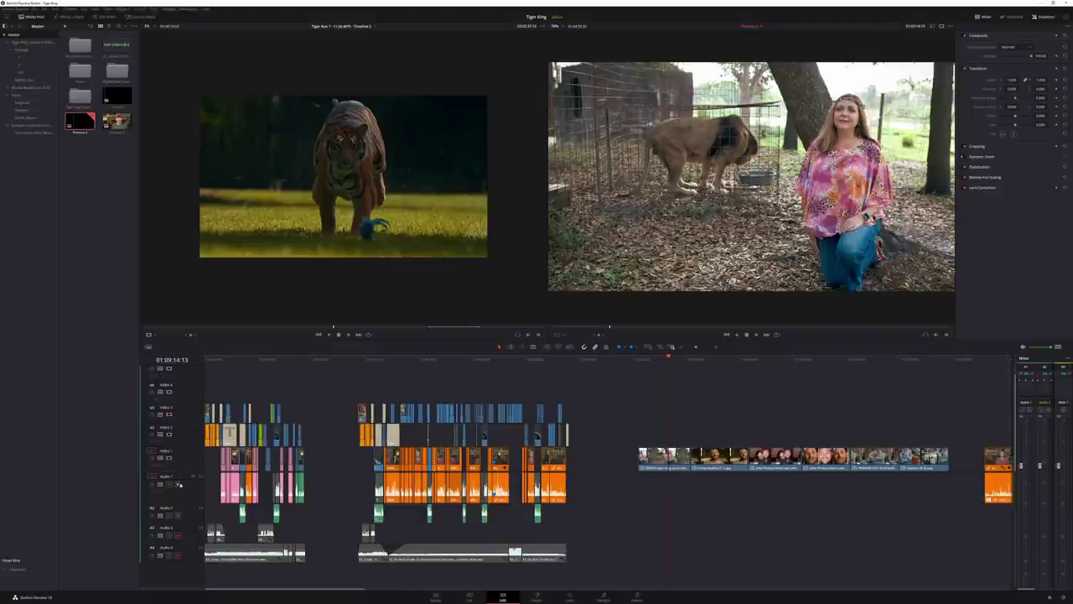
pyautogui.click(178, 485)
pyautogui.click(178, 515)
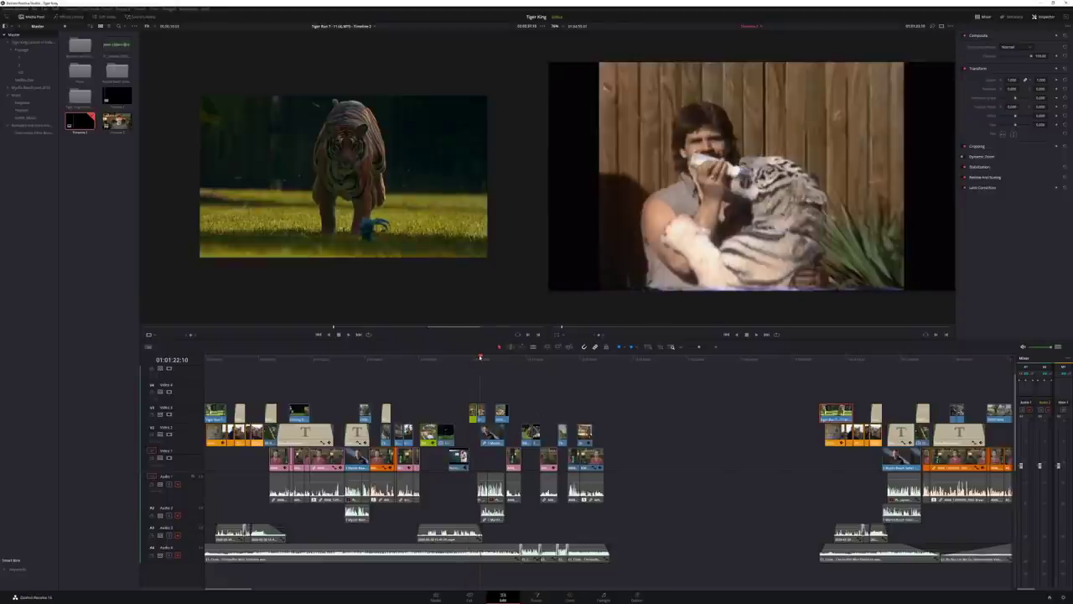
# - Scrub and play the B-roll section, then load the white-haired man's interview clip for preview
pyautogui.moveTo(481, 358); pyautogui.dragTo(579, 362)
pyautogui.press('space')
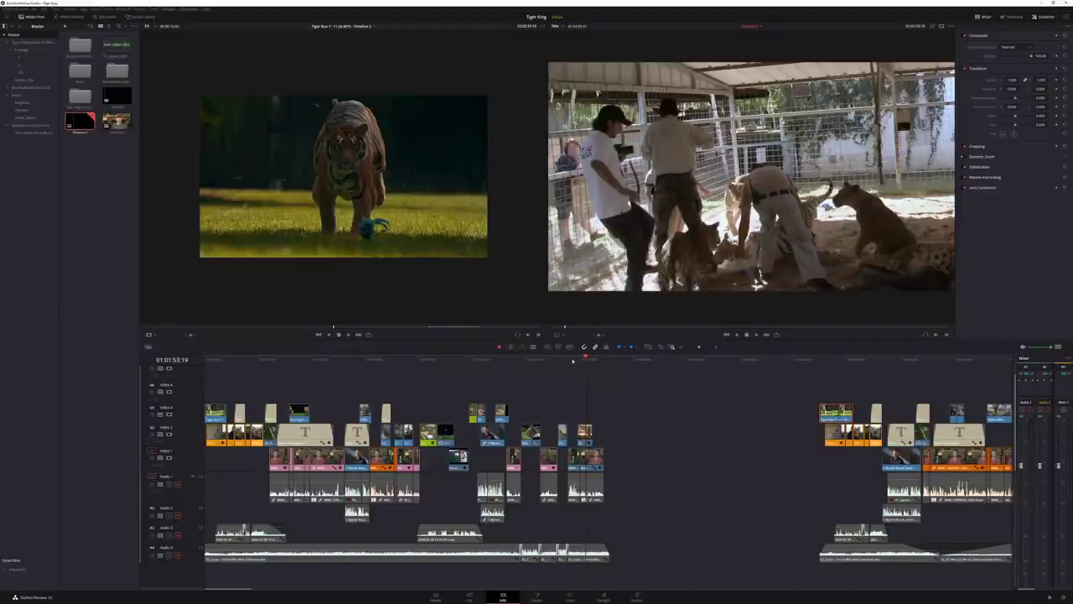
pyautogui.moveTo(573, 361); pyautogui.dragTo(550, 366)
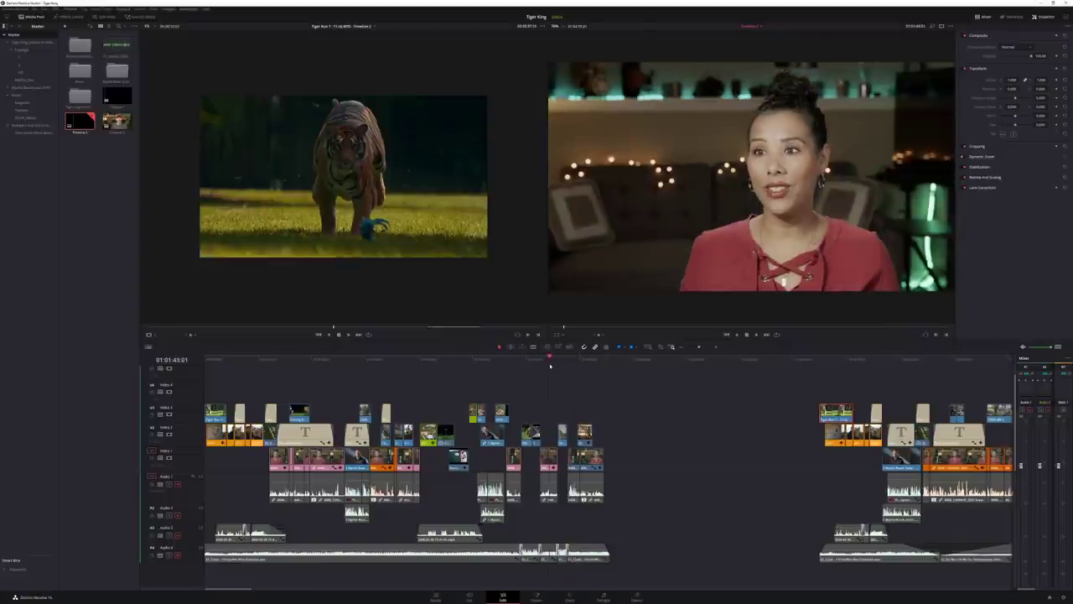
pyautogui.click(450, 361)
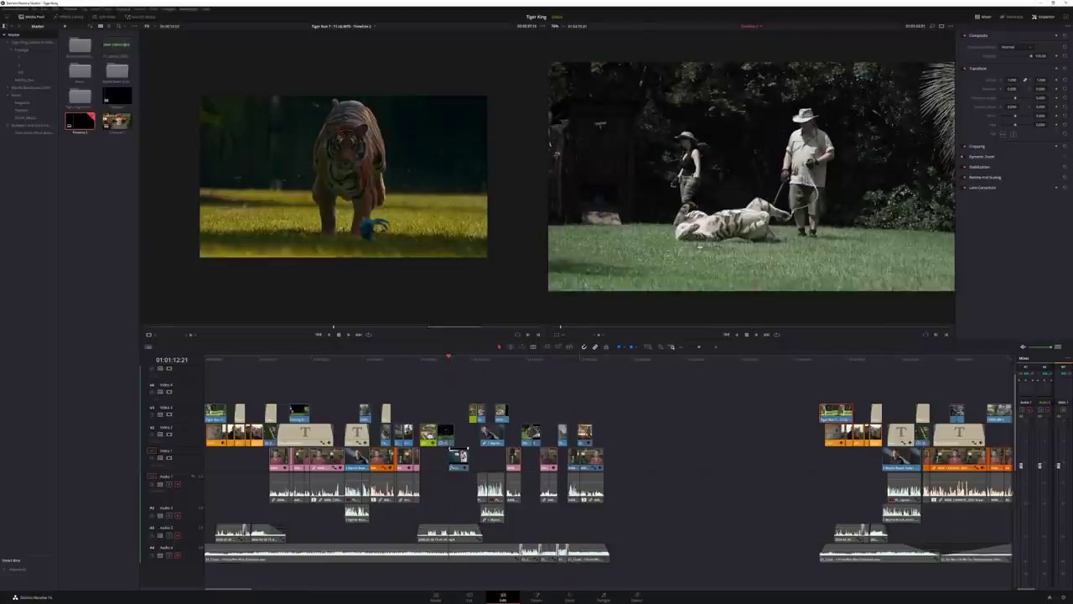
pyautogui.doubleClick(433, 460)
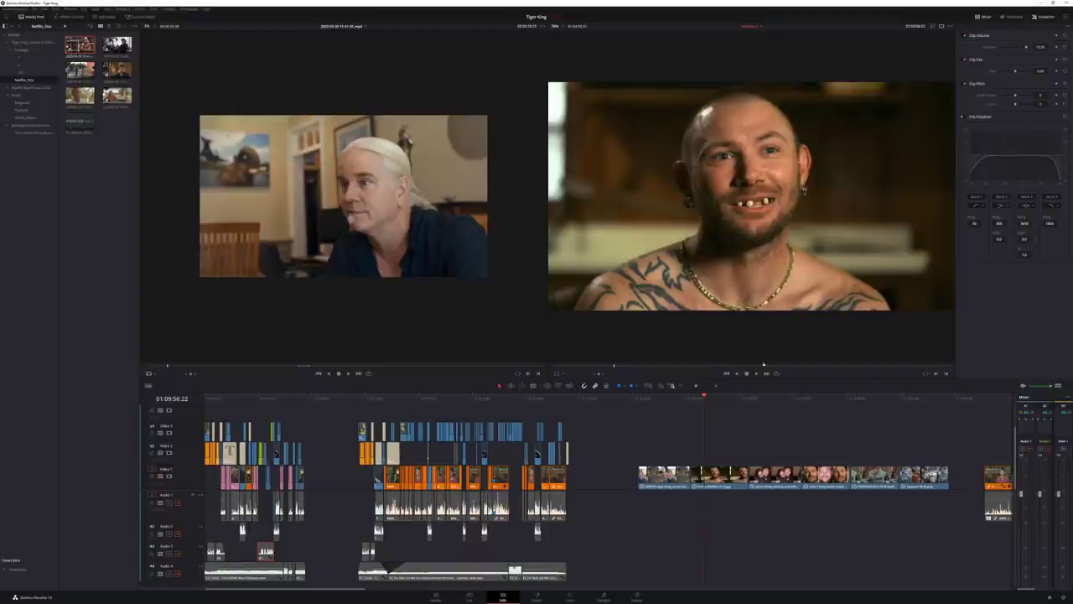
pyautogui.click(758, 399)
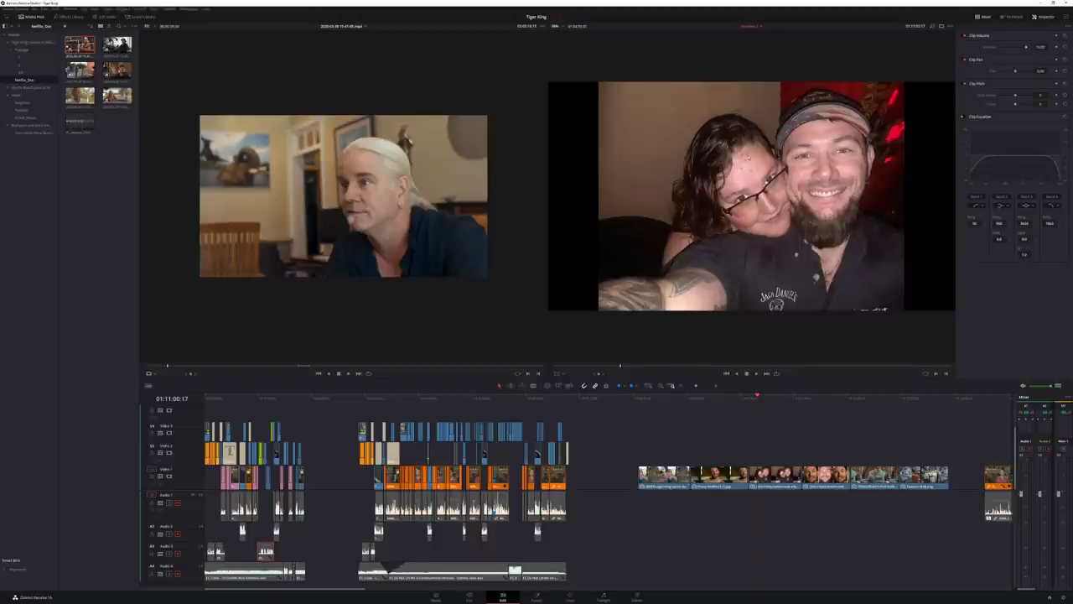
pyautogui.click(807, 398)
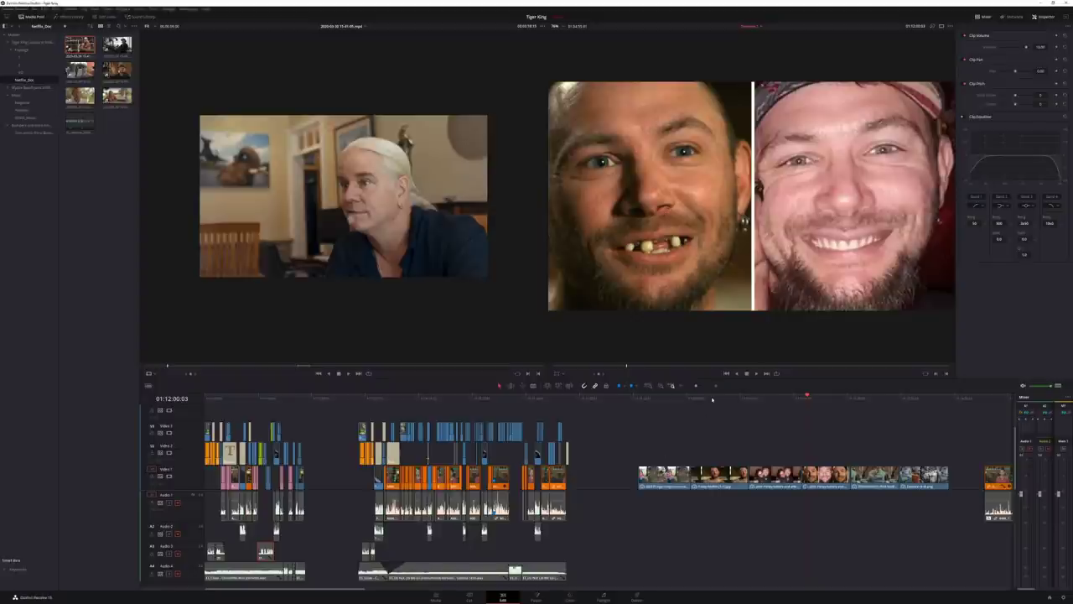
pyautogui.click(712, 397)
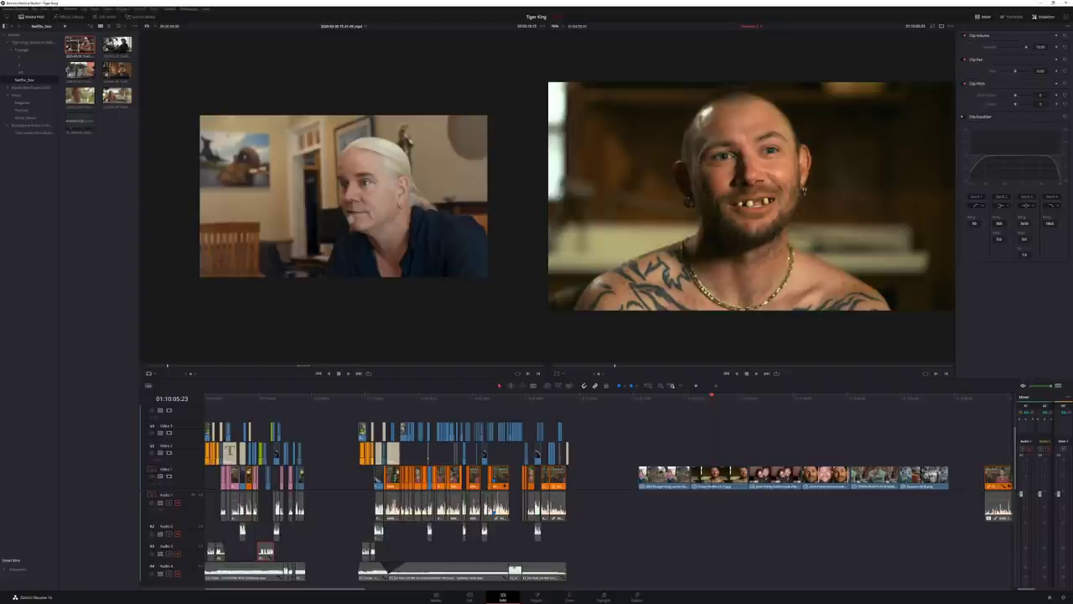
pyautogui.click(762, 396)
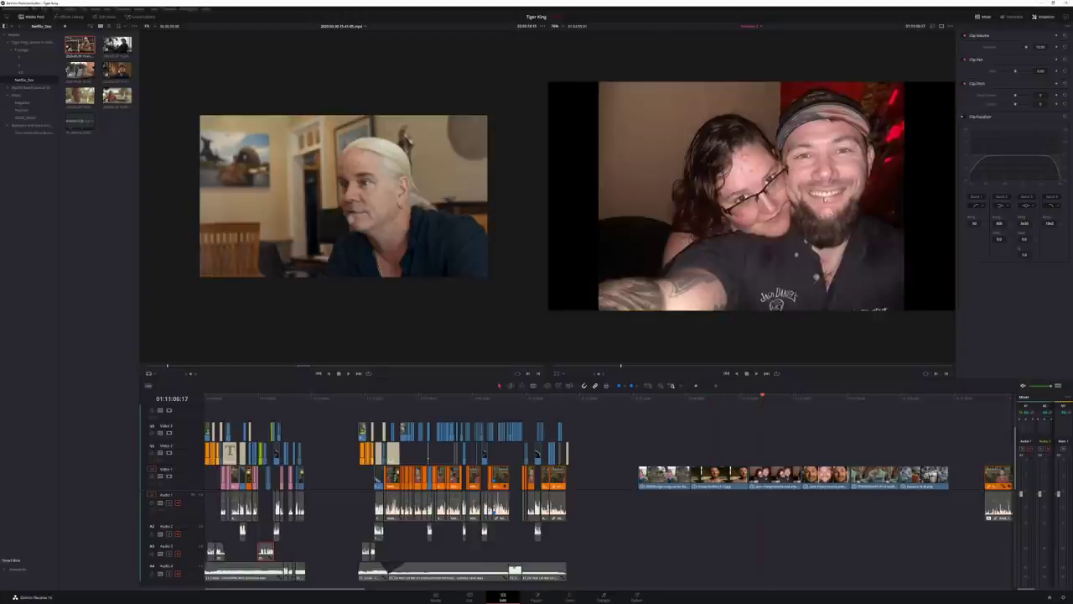
pyautogui.click(852, 397)
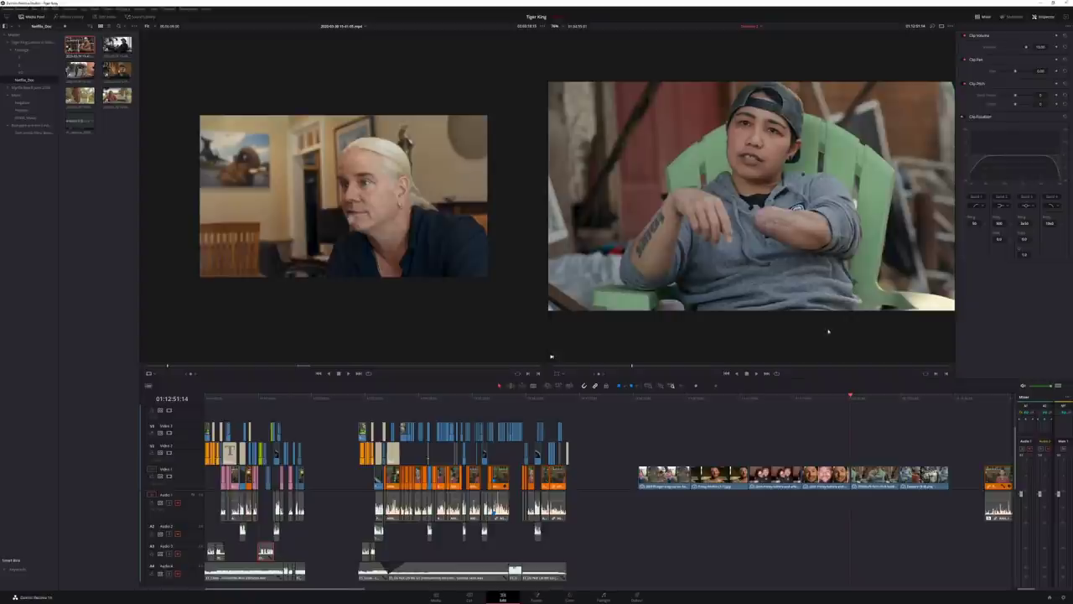
pyautogui.click(911, 398)
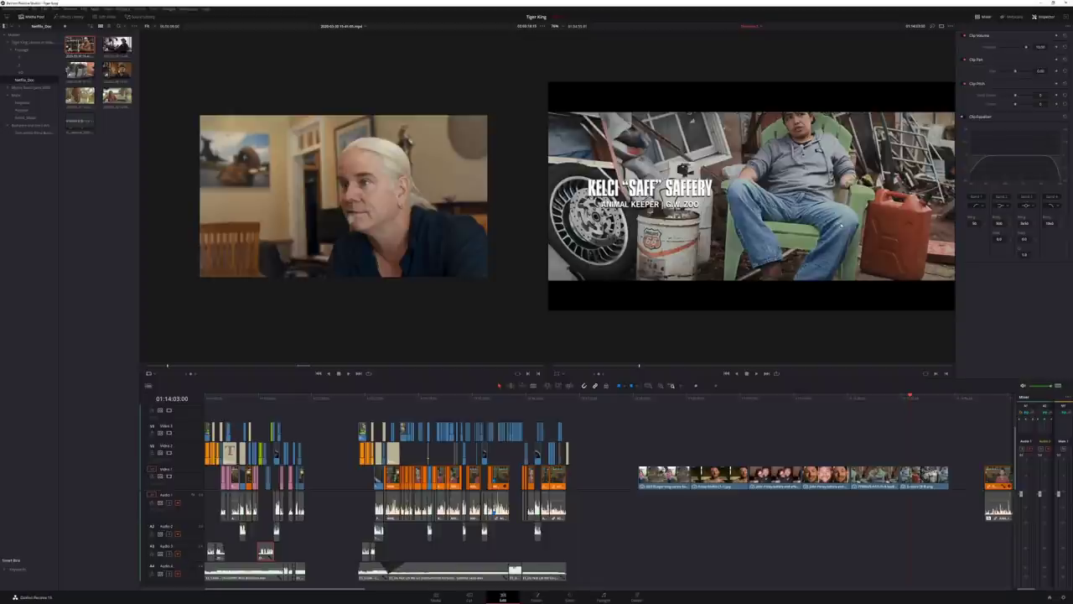
pyautogui.click(953, 401)
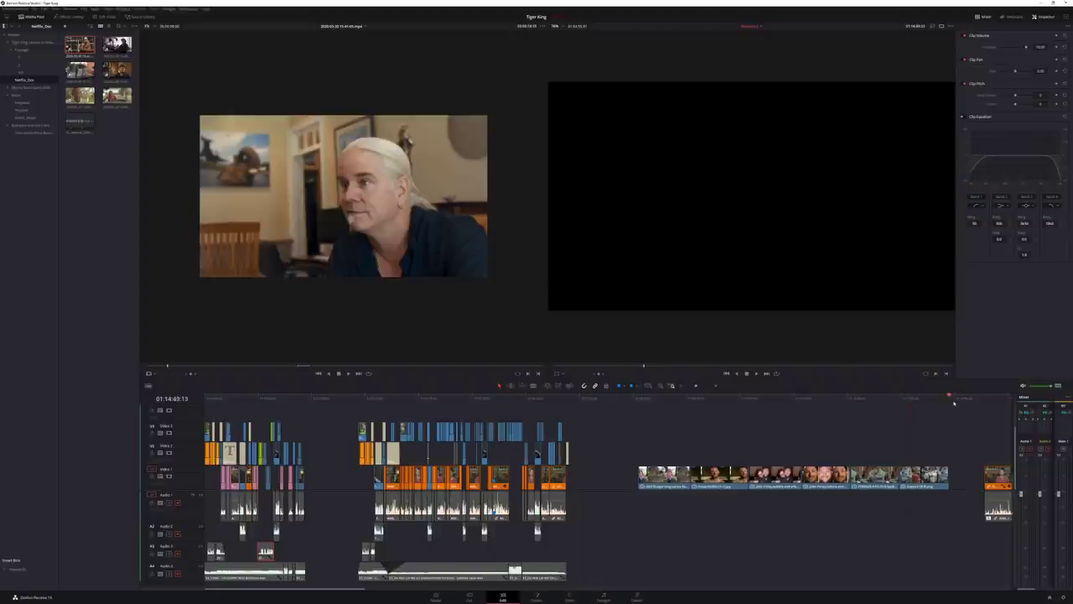
pyautogui.moveTo(357, 590); pyautogui.dragTo(437, 596)
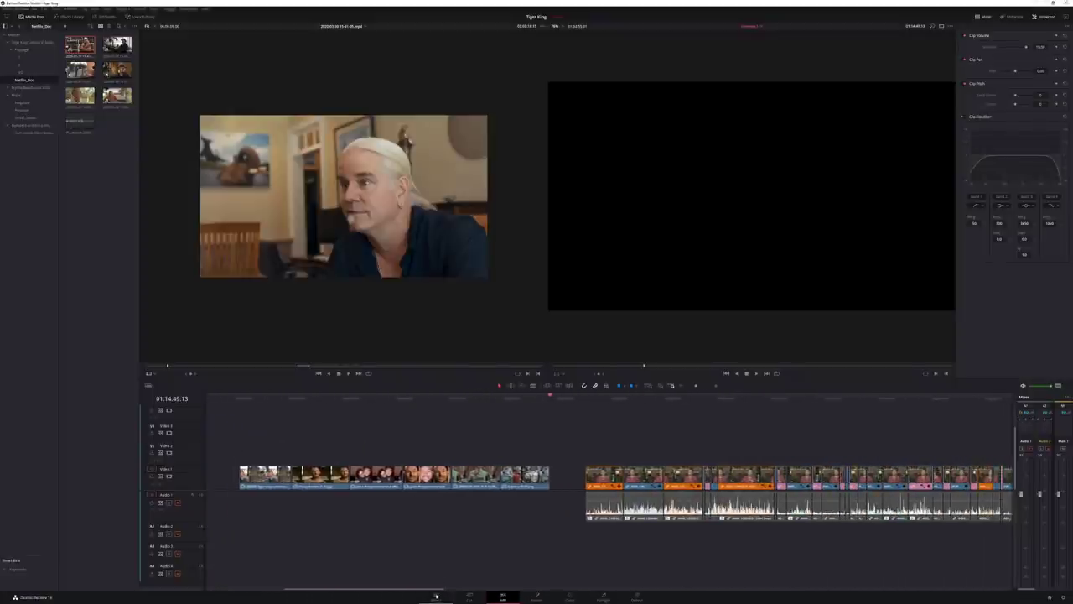
pyautogui.click(530, 399)
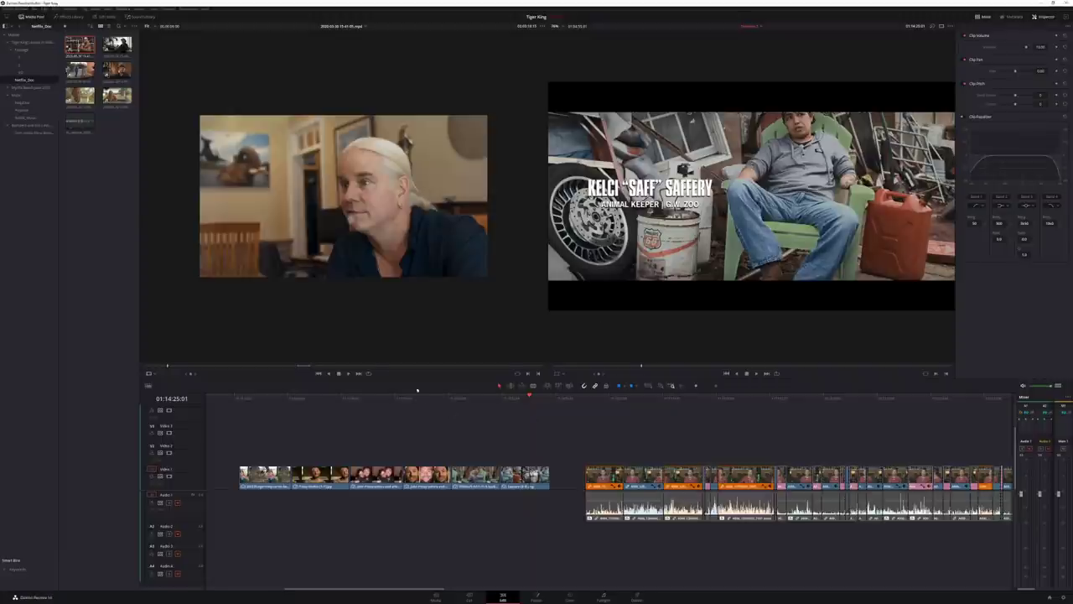
pyautogui.click(326, 398)
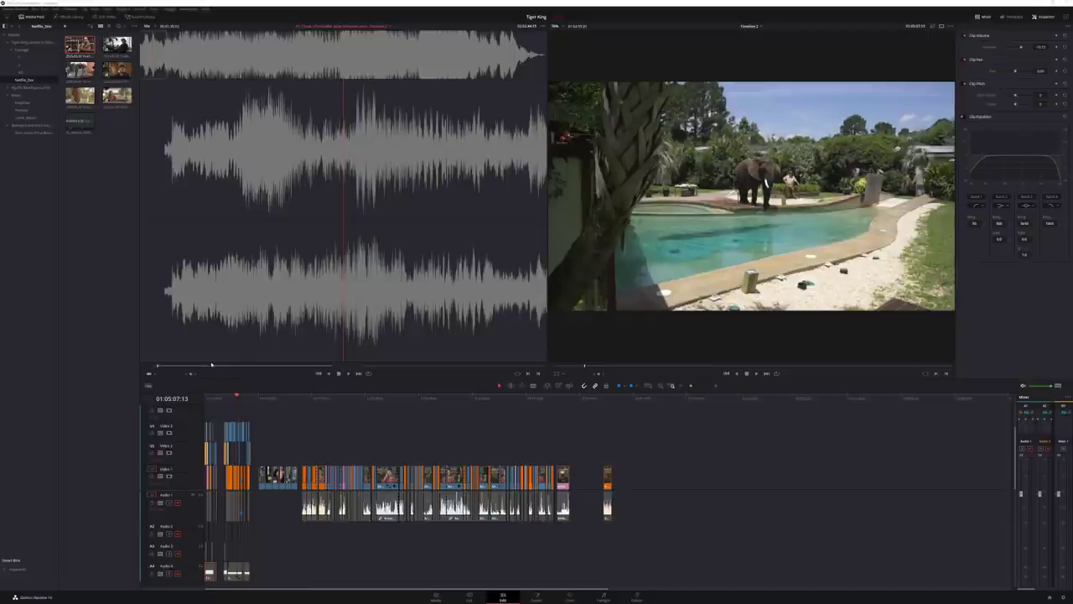
# - Play the music track loaded in the source viewer
pyautogui.press('space')
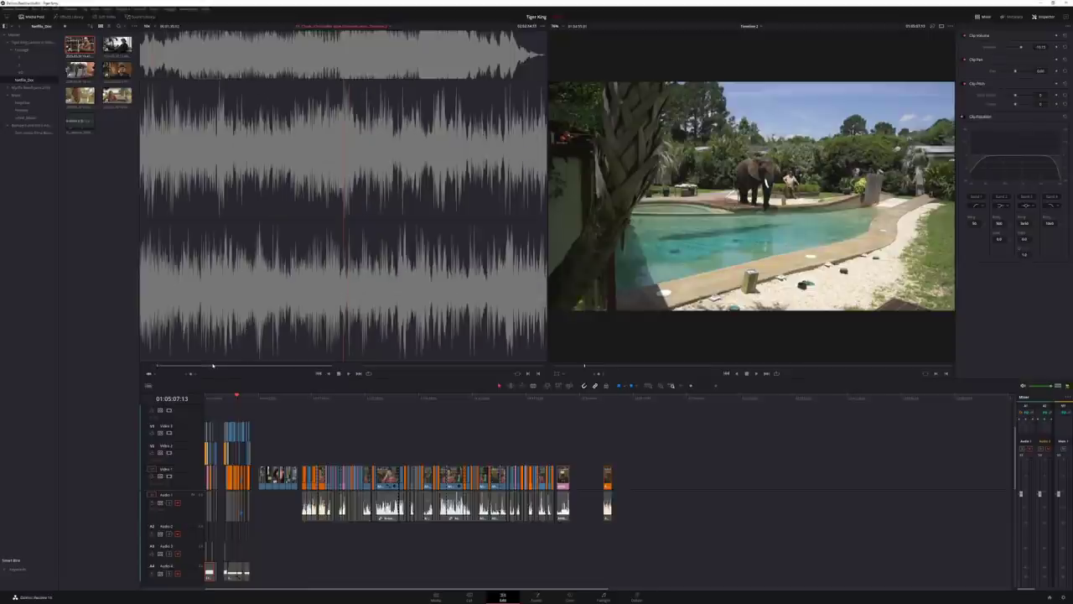